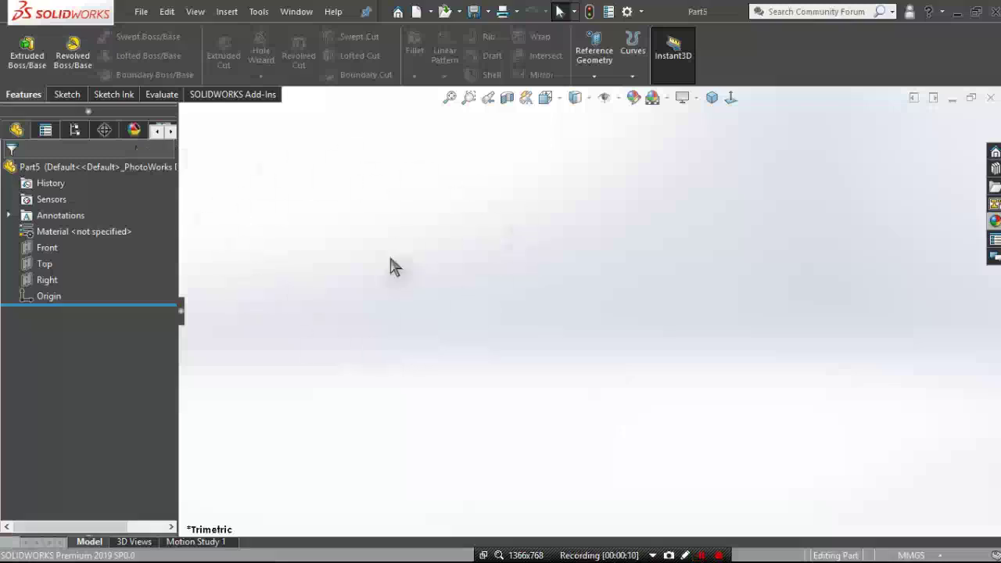
# Start a new sketch, Sketch1, on the Front plane from the Sketch tab
pyautogui.click(66, 94)
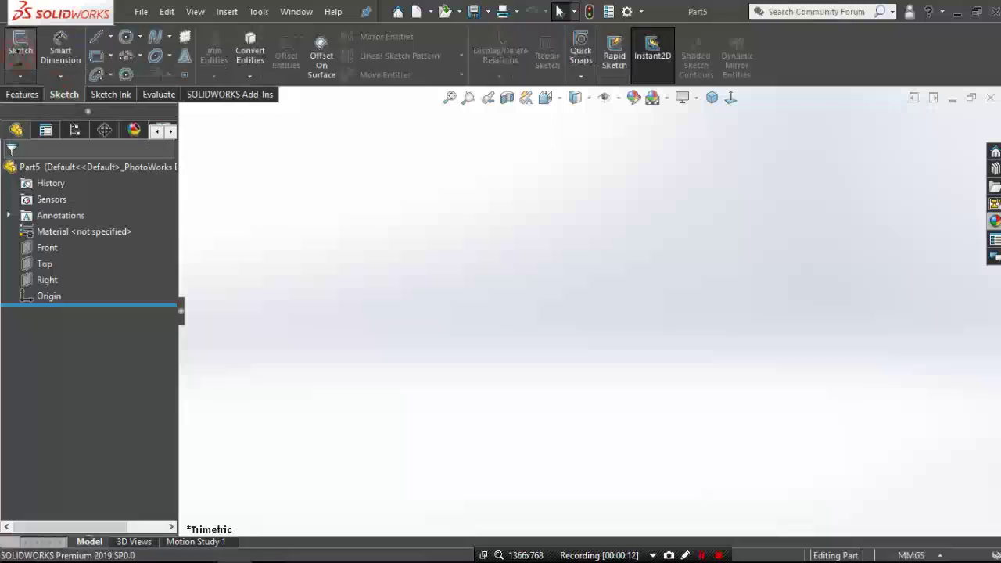
pyautogui.click(20, 46)
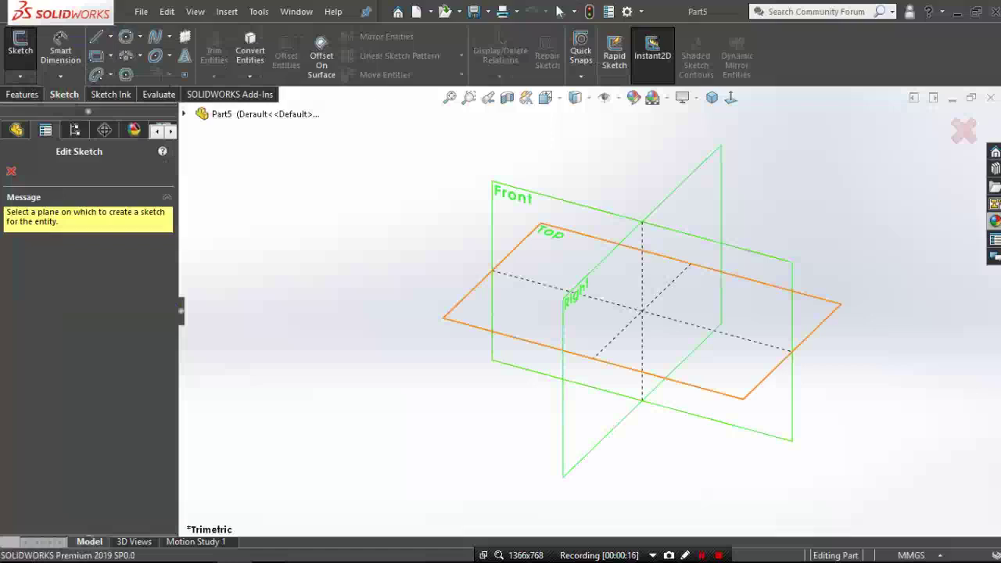
pyautogui.click(524, 199)
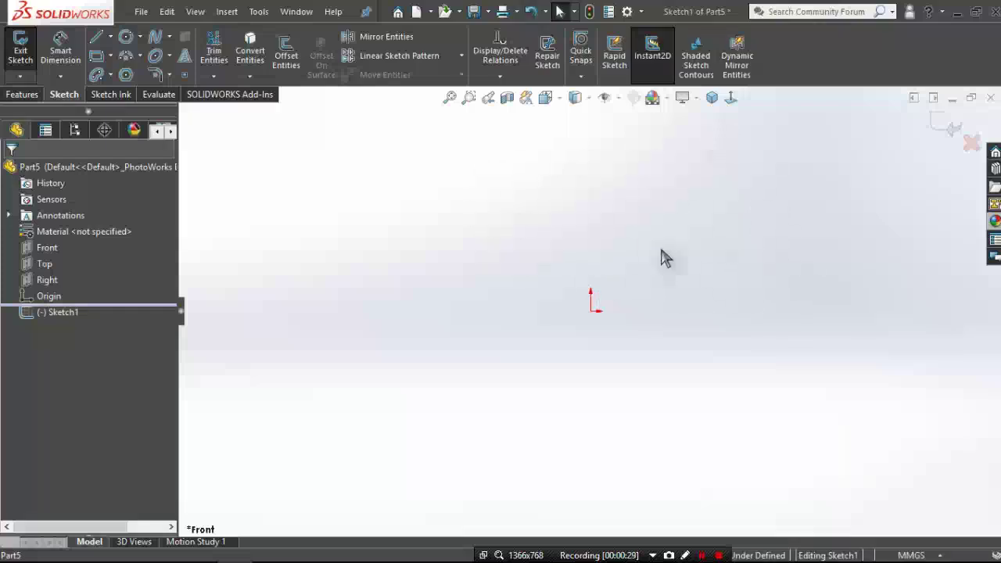
# Open Options > Customize and list the Sketch category under Commands
pyautogui.click(641, 12)
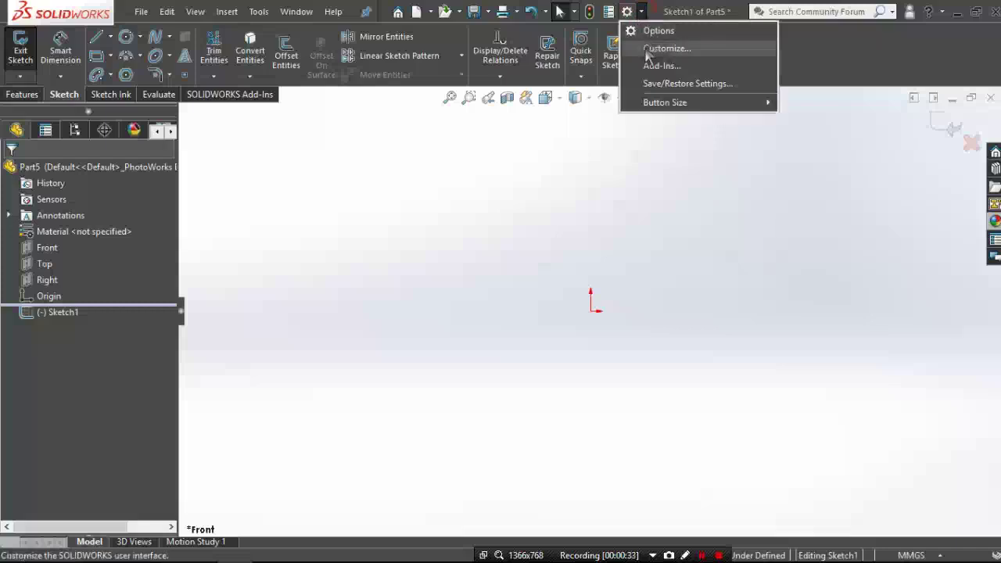
pyautogui.click(653, 50)
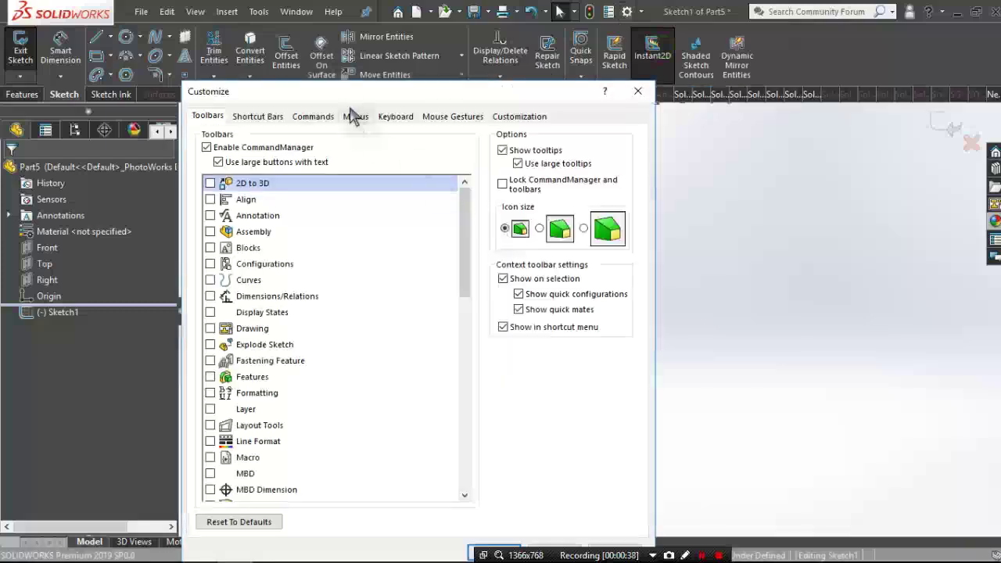
pyautogui.moveTo(343, 97); pyautogui.dragTo(362, 45)
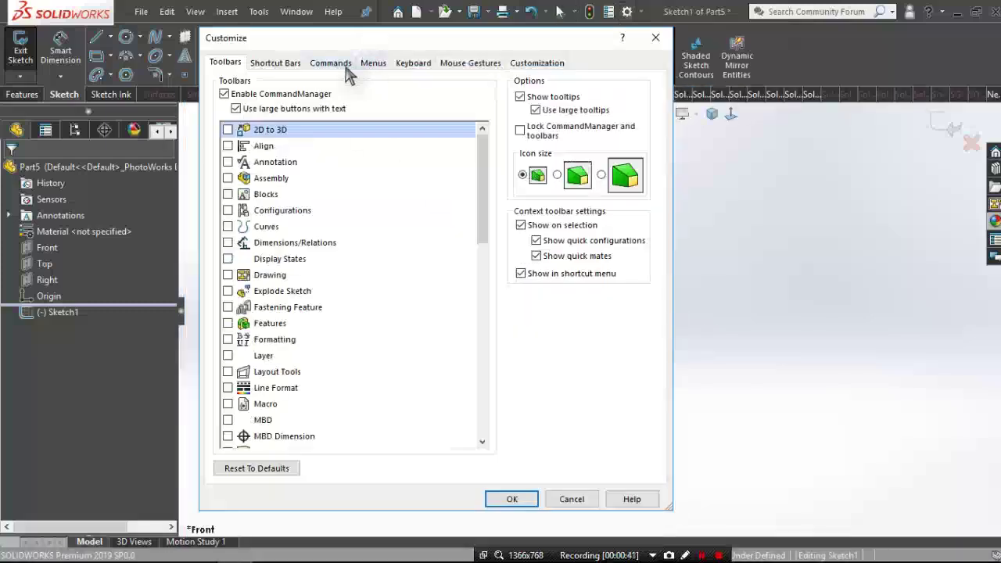
pyautogui.click(337, 66)
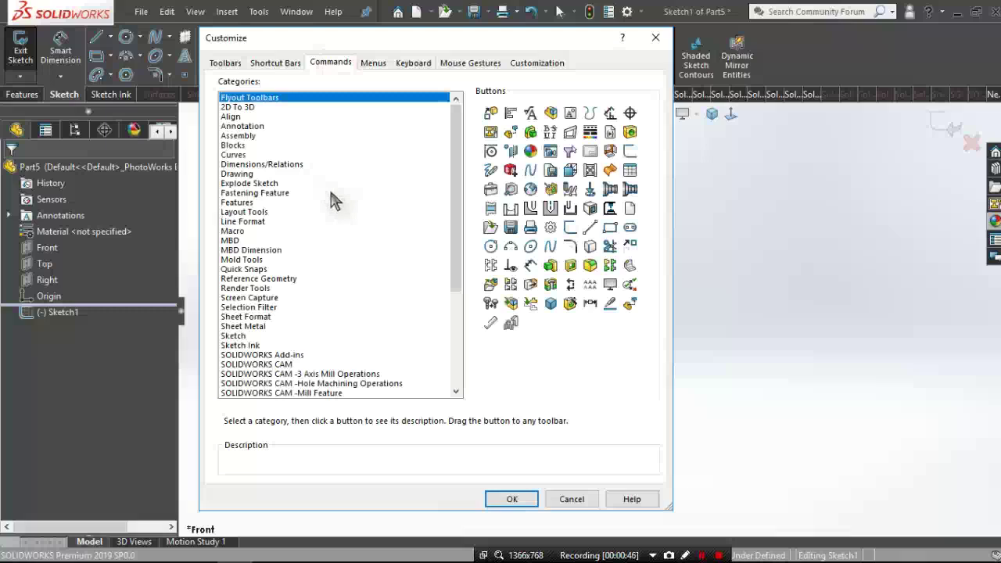
pyautogui.scroll(-4, 330, 202)
pyautogui.scroll(-2, 330, 195)
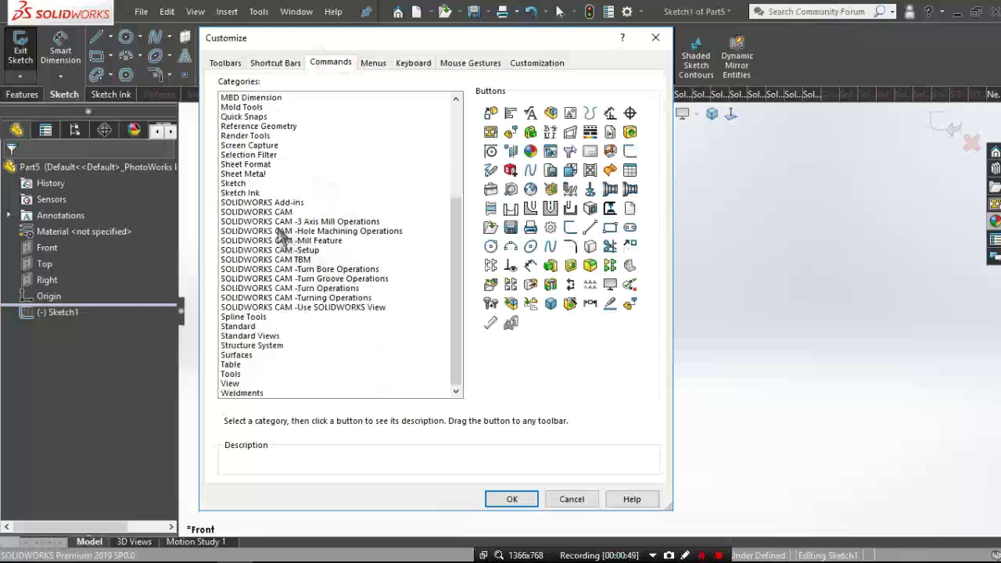
pyautogui.click(235, 185)
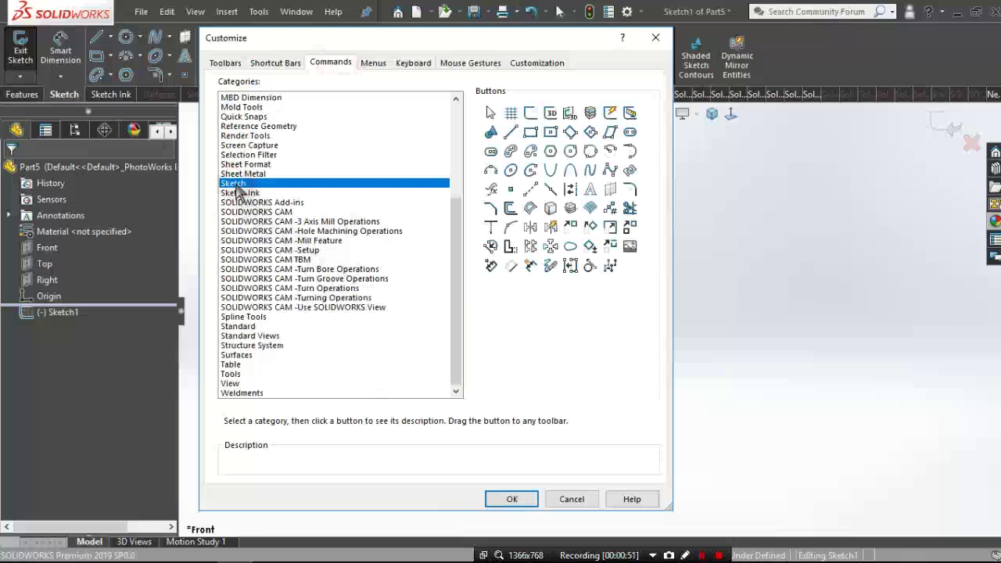
# Add the Sketch Picture button to the Sketch toolbar and close Customize with OK
pyautogui.scroll(2, 407, 256)
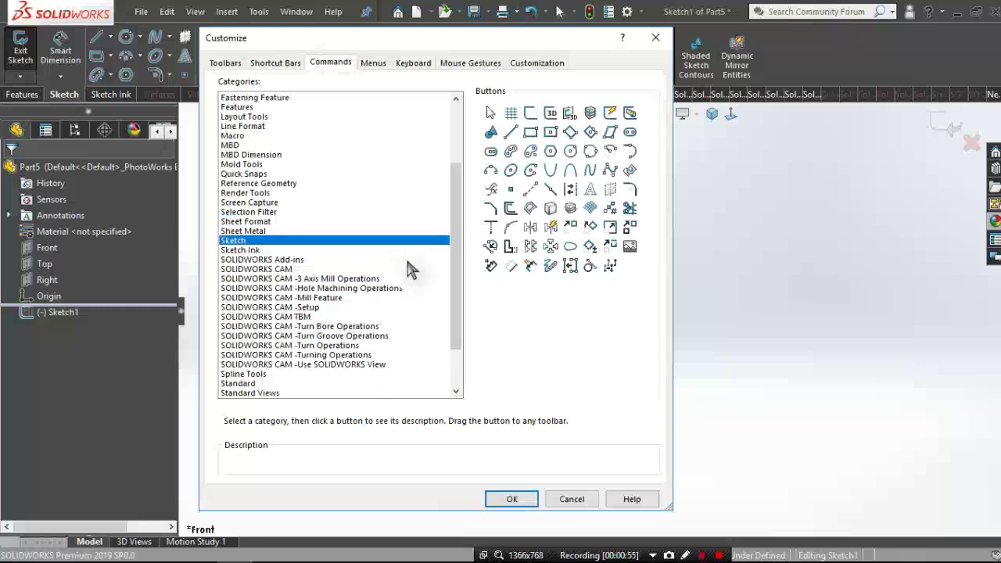
pyautogui.scroll(3, 318, 199)
pyautogui.click(261, 99)
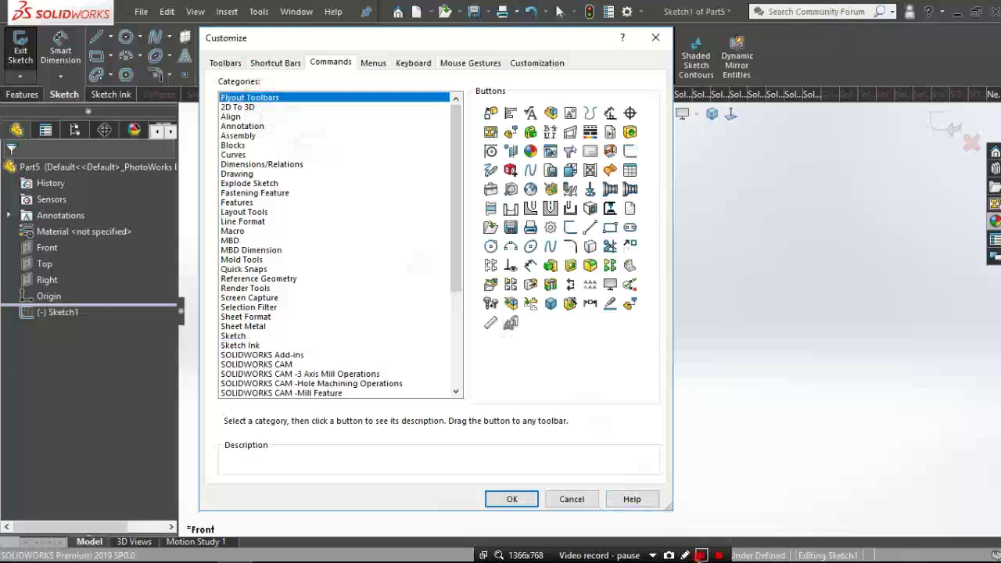
pyautogui.click(685, 555)
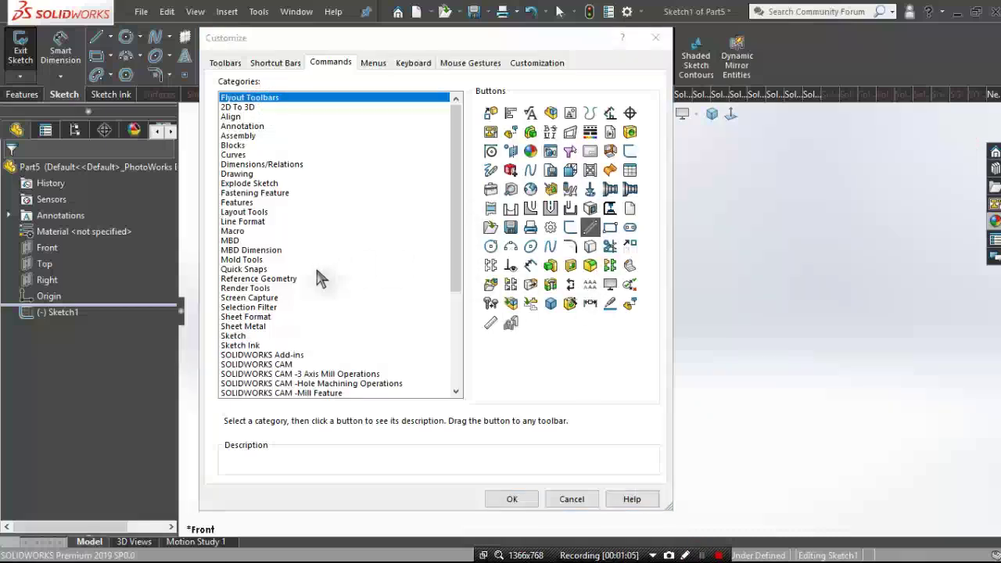
pyautogui.click(249, 336)
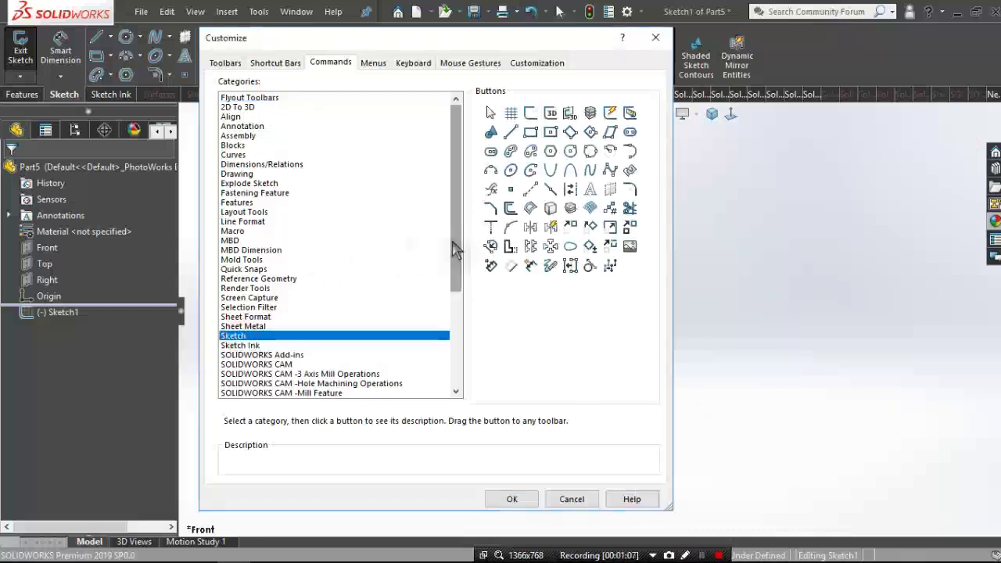
pyautogui.click(630, 247)
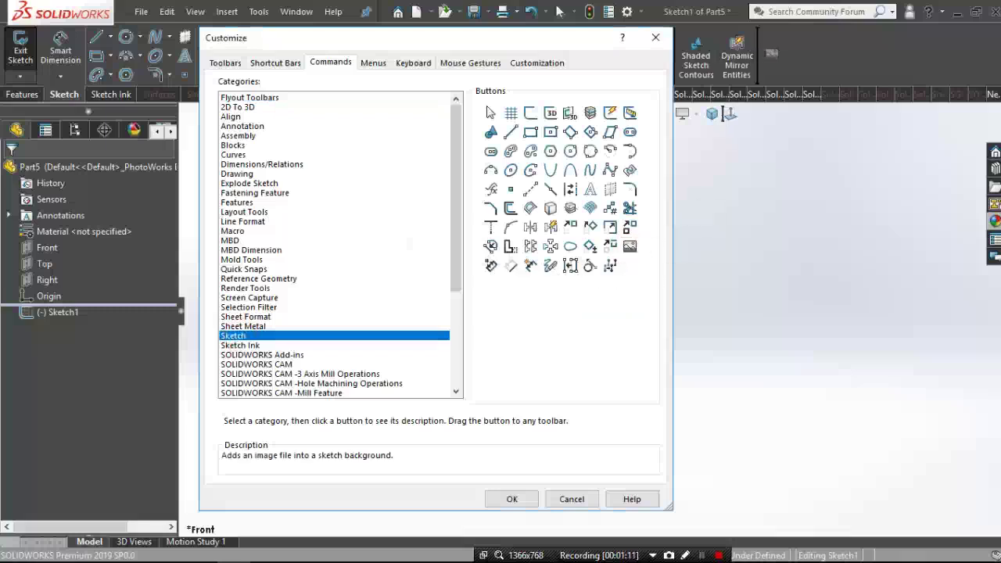
pyautogui.moveTo(655, 113); pyautogui.dragTo(773, 59)
pyautogui.click(511, 499)
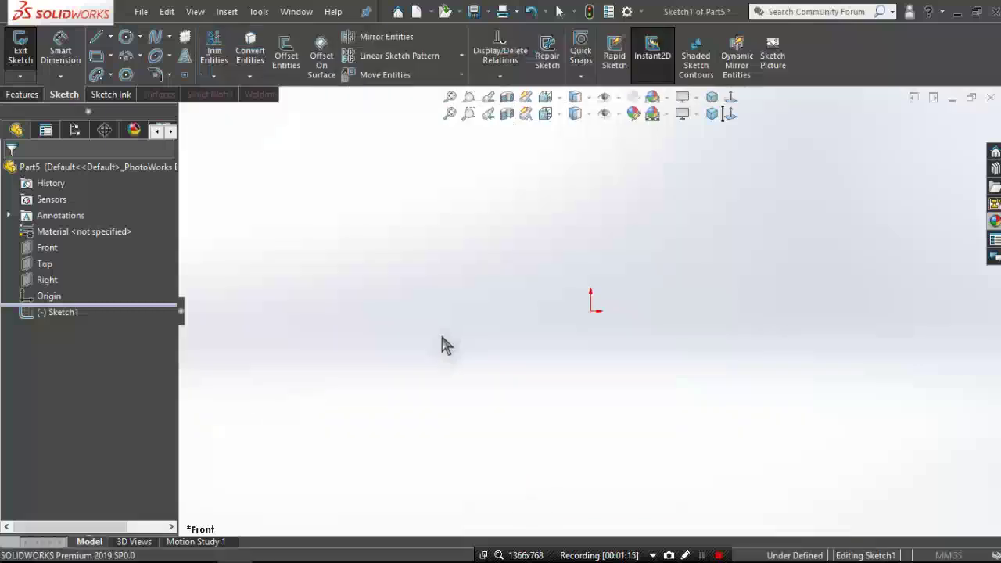
pyautogui.click(442, 339)
# Launch the Sketch Picture command to bring up the image Open dialog
pyautogui.click(715, 234)
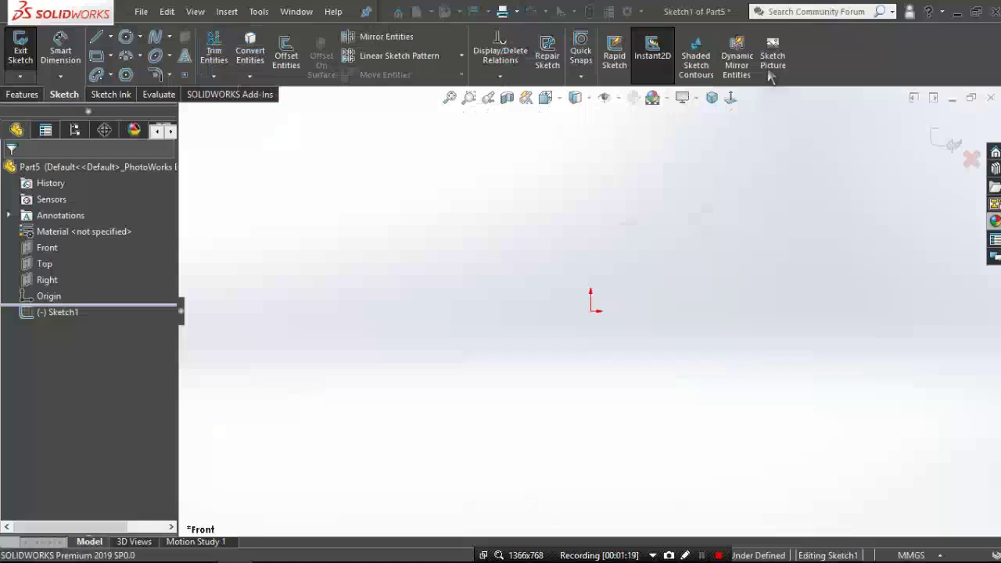
pyautogui.click(827, 217)
pyautogui.scroll(-1, 868, 188)
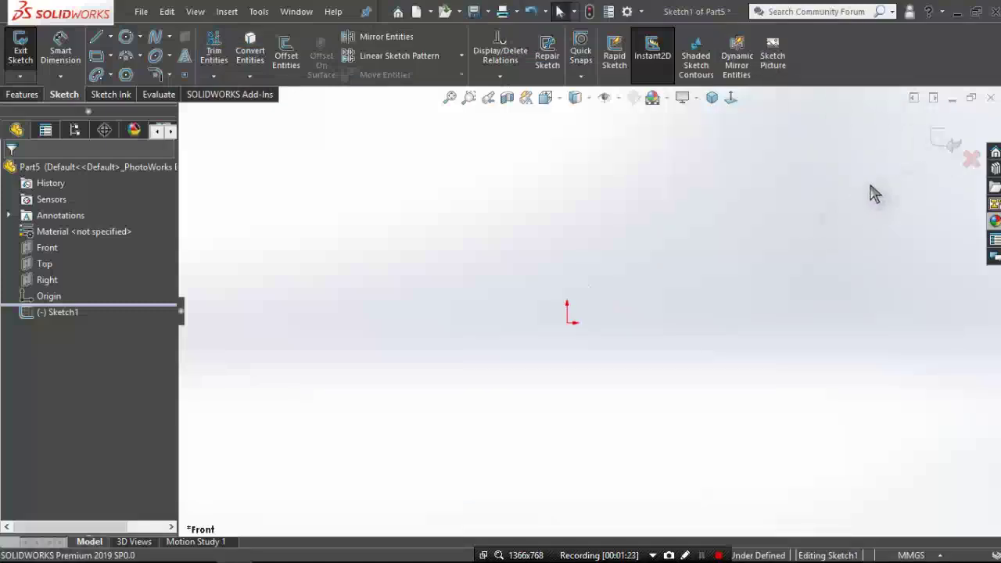
pyautogui.click(773, 63)
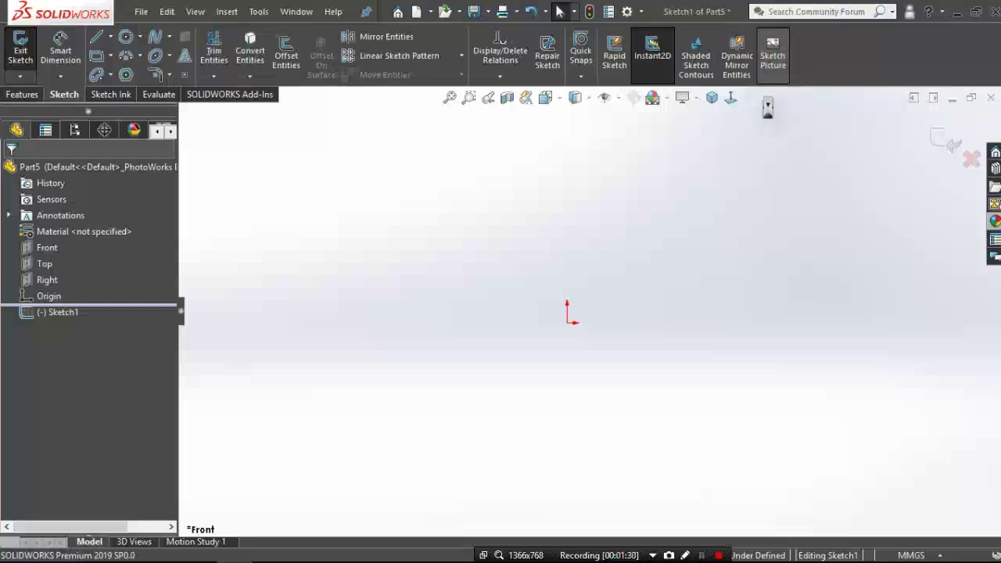
pyautogui.click(773, 64)
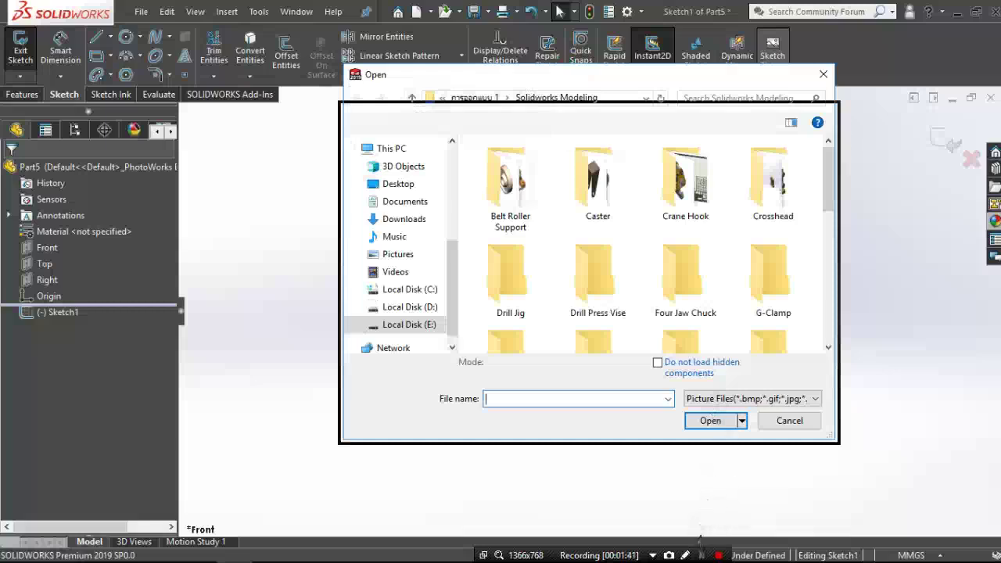
# Insert image 2 (2) from the Desktop folder s as a sketch picture
pyautogui.moveTo(562, 100); pyautogui.dragTo(523, 138)
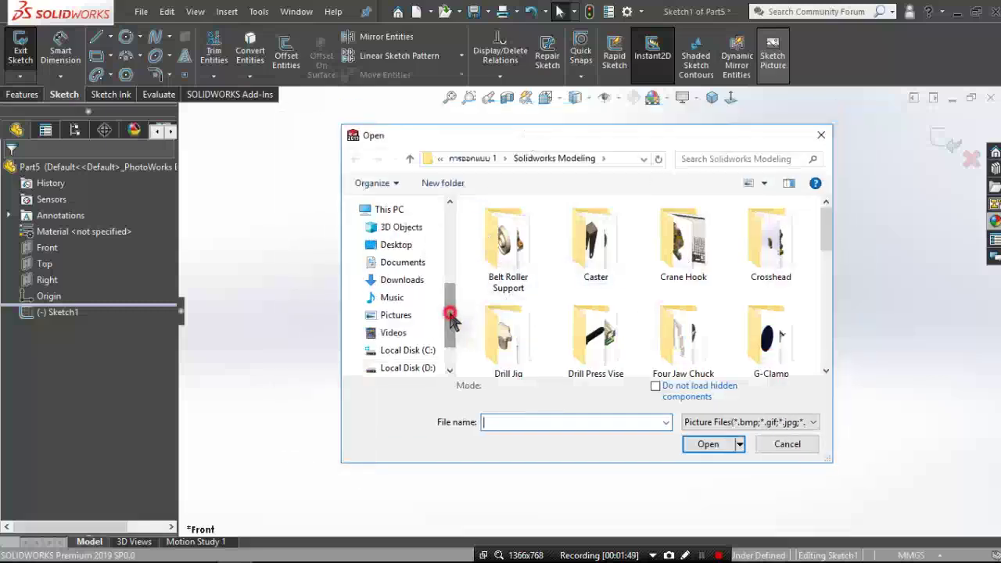
pyautogui.scroll(-1, 437, 313)
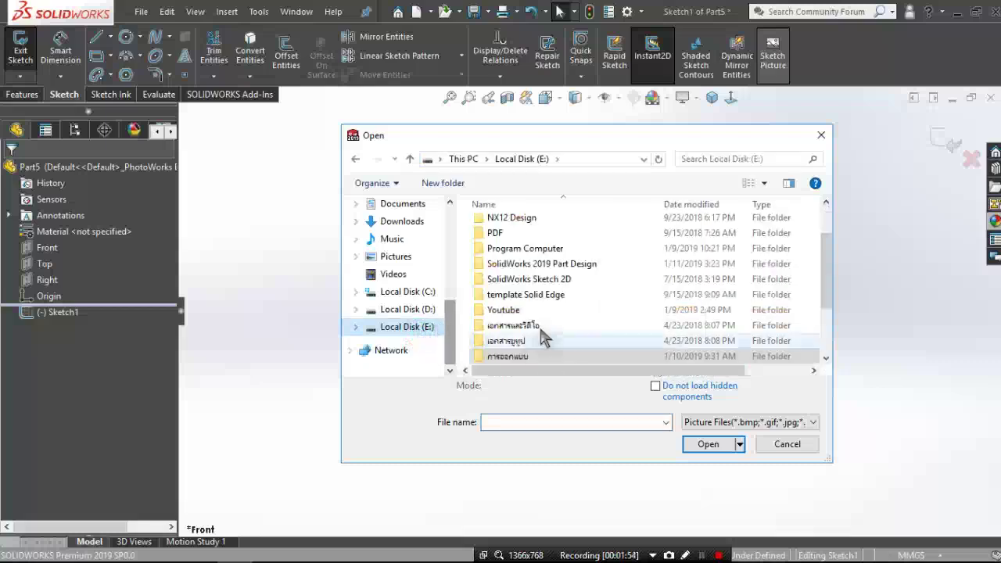
pyautogui.scroll(2, 407, 215)
pyautogui.click(397, 223)
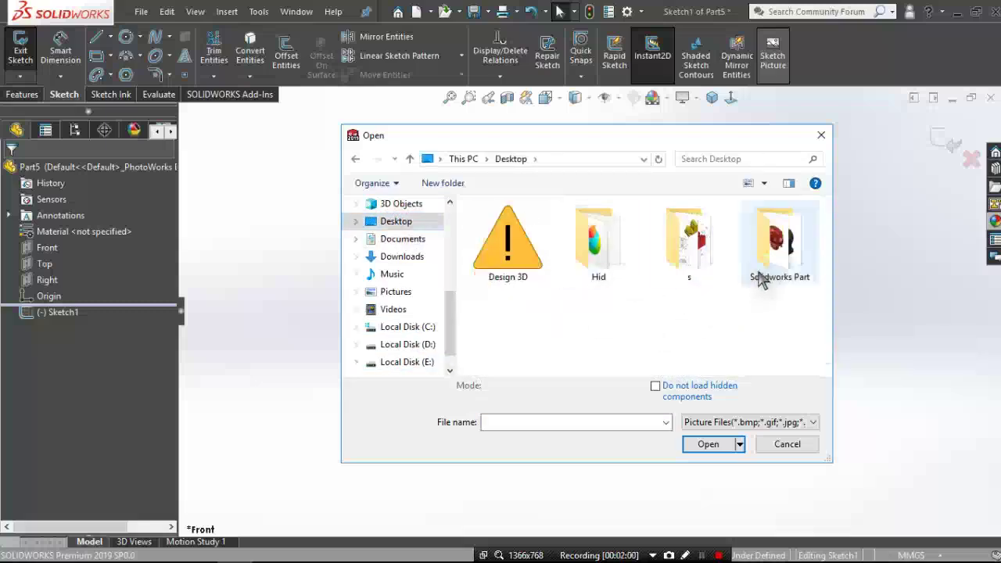
pyautogui.click(674, 258)
pyautogui.doubleClick(670, 258)
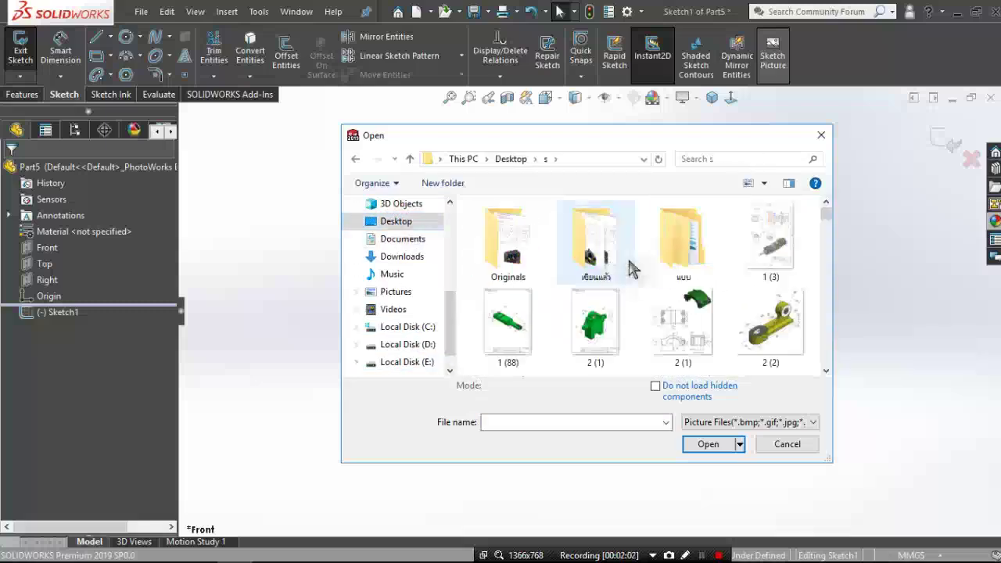
pyautogui.scroll(-2, 696, 367)
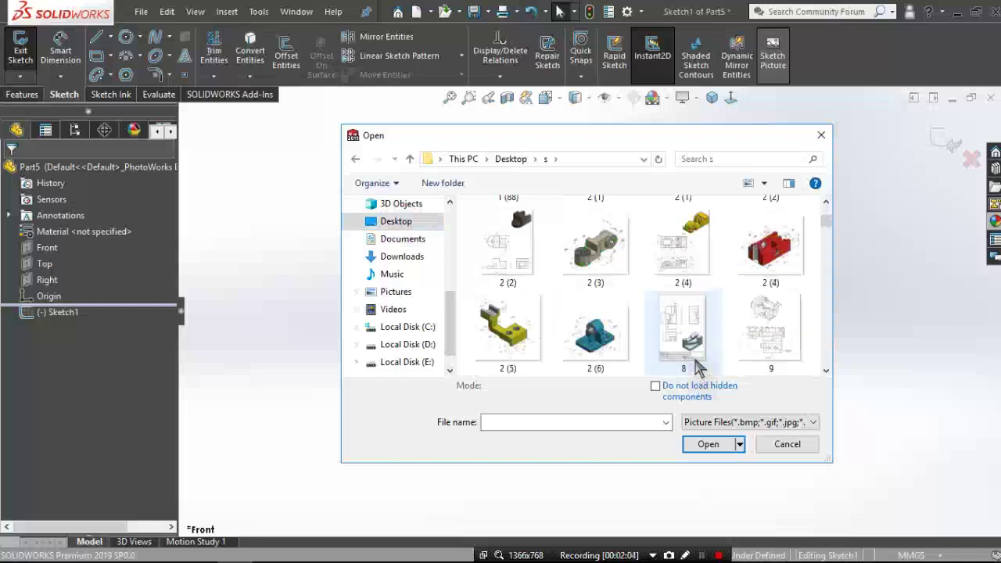
pyautogui.click(529, 223)
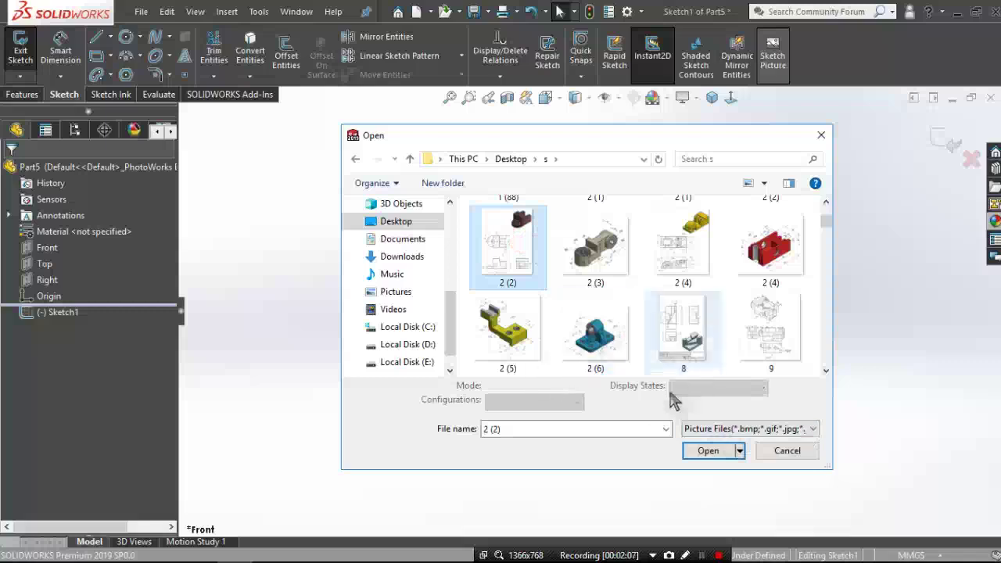
pyautogui.click(708, 451)
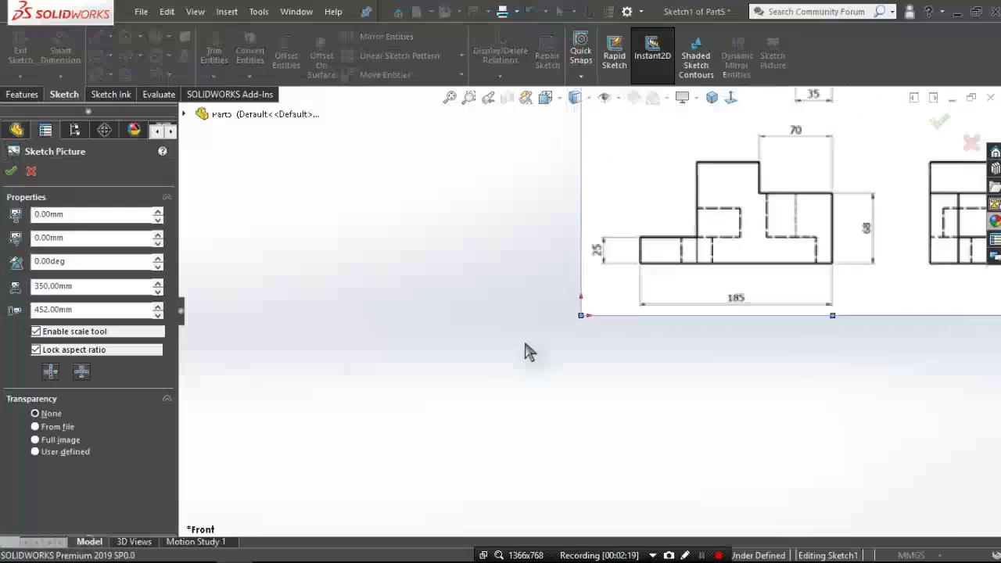
# Set the sketch picture's Origin X Position to 5 mm and Origin Y Position to 10 mm
pyautogui.scroll(-3, 697, 202)
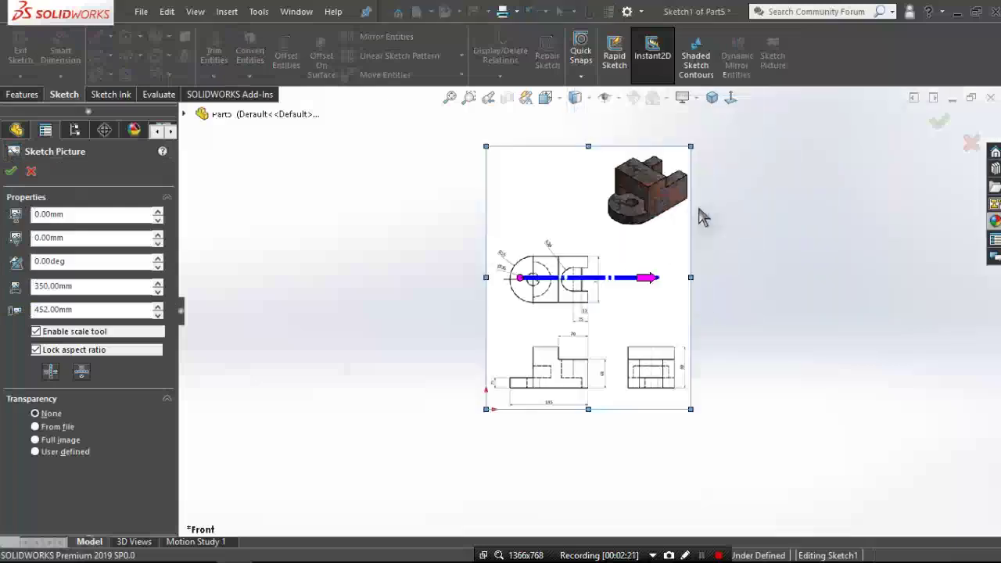
pyautogui.scroll(-1, 692, 203)
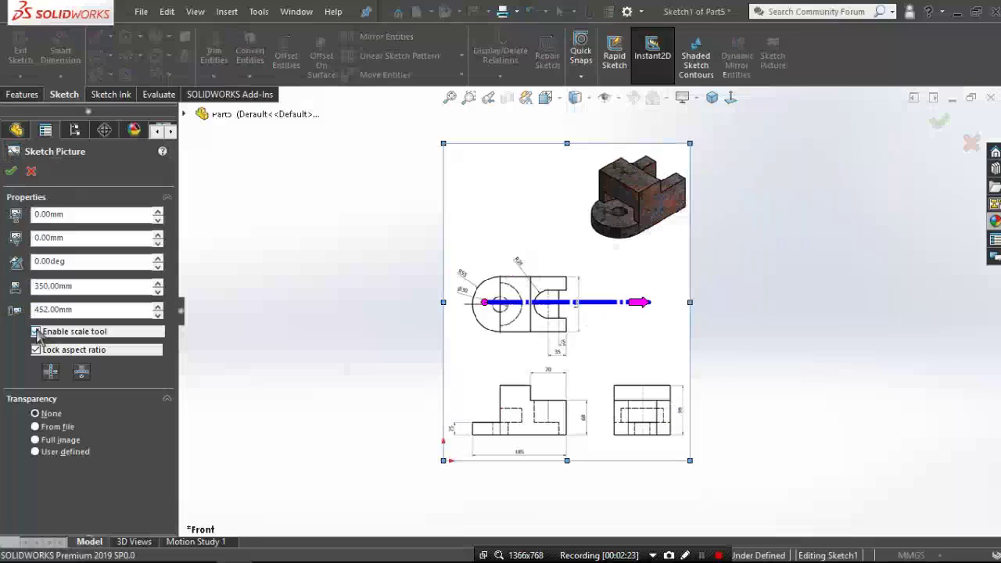
pyautogui.click(35, 217)
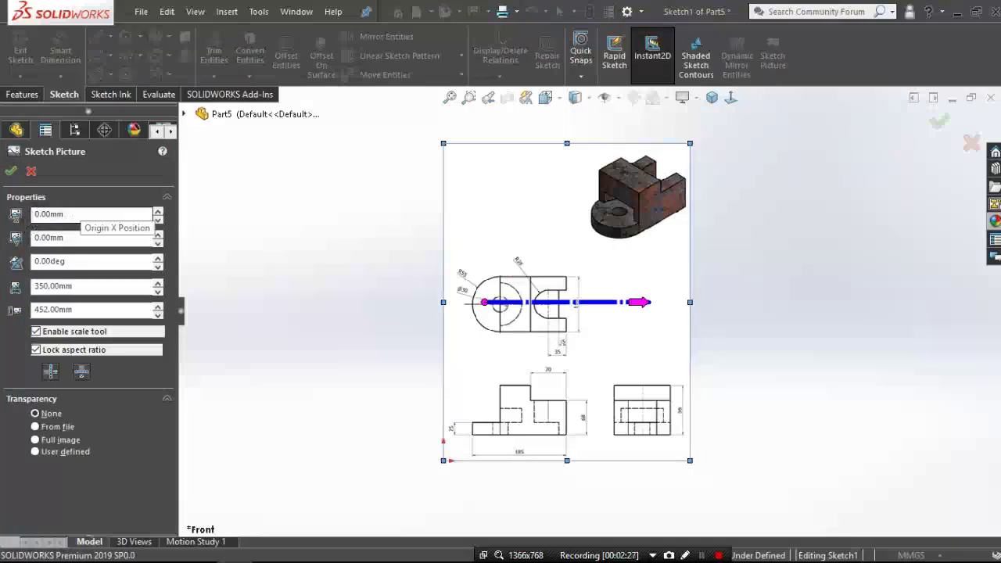
pyautogui.click(83, 216)
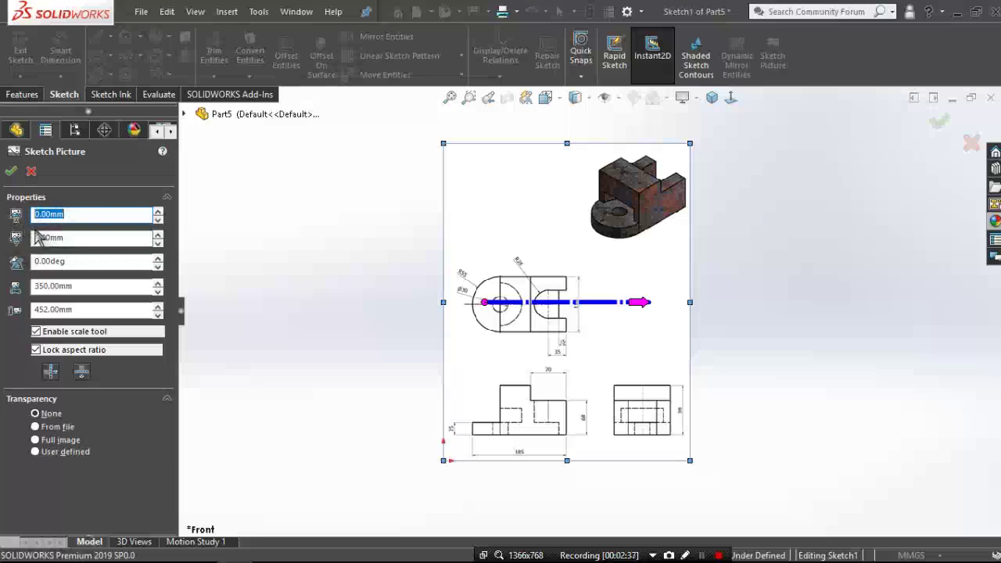
pyautogui.click(15, 215)
pyautogui.click(17, 239)
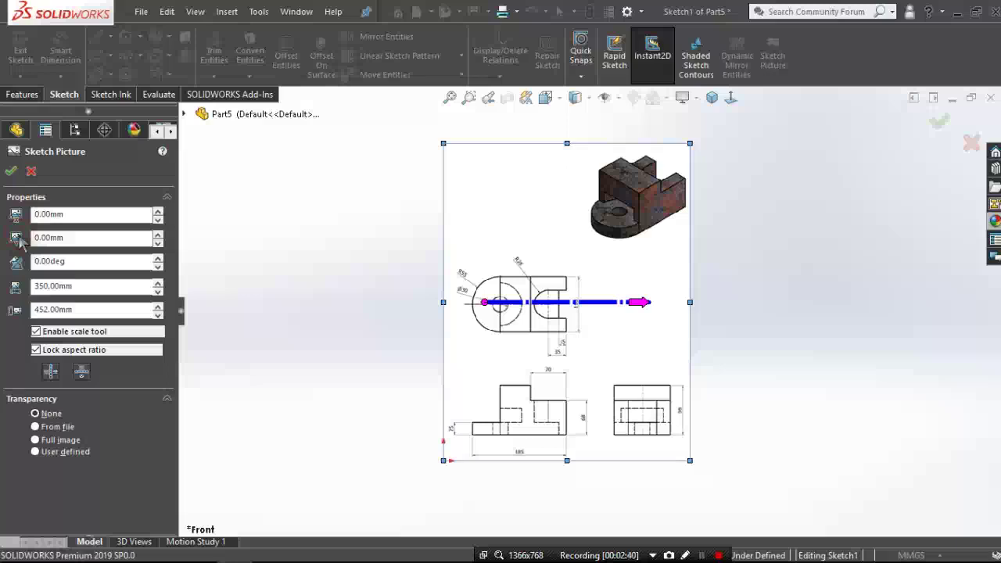
pyautogui.click(61, 215)
pyautogui.doubleClick(71, 214)
pyautogui.write('5')
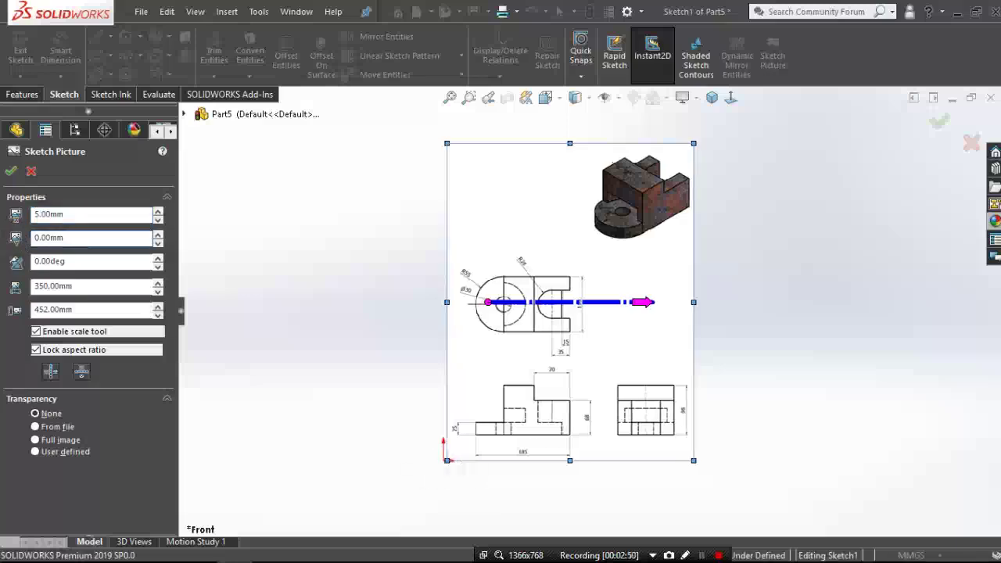
pyautogui.doubleClick(112, 238)
pyautogui.write('10')
pyautogui.click(88, 264)
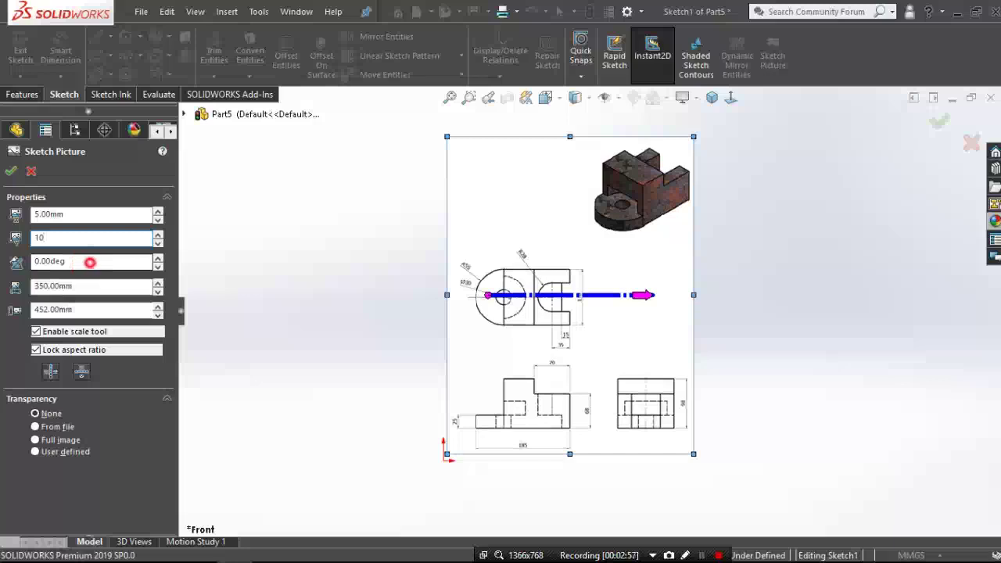
pyautogui.click(69, 263)
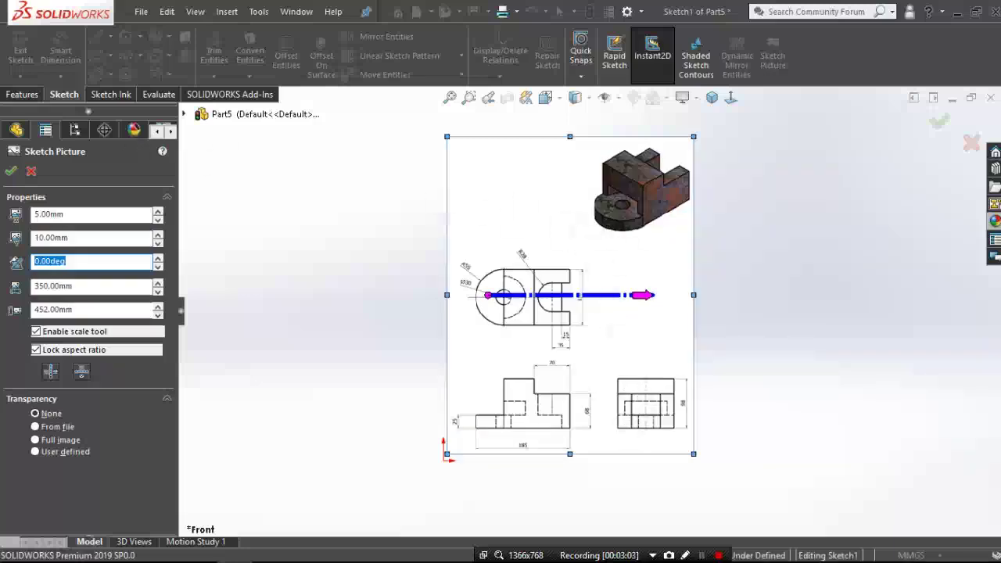
pyautogui.write('35')
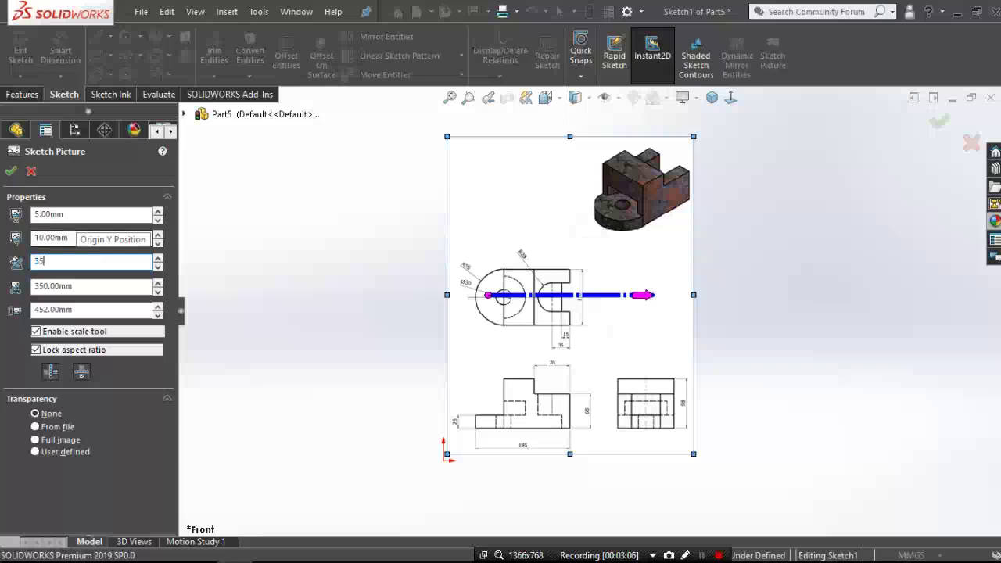
pyautogui.click(90, 285)
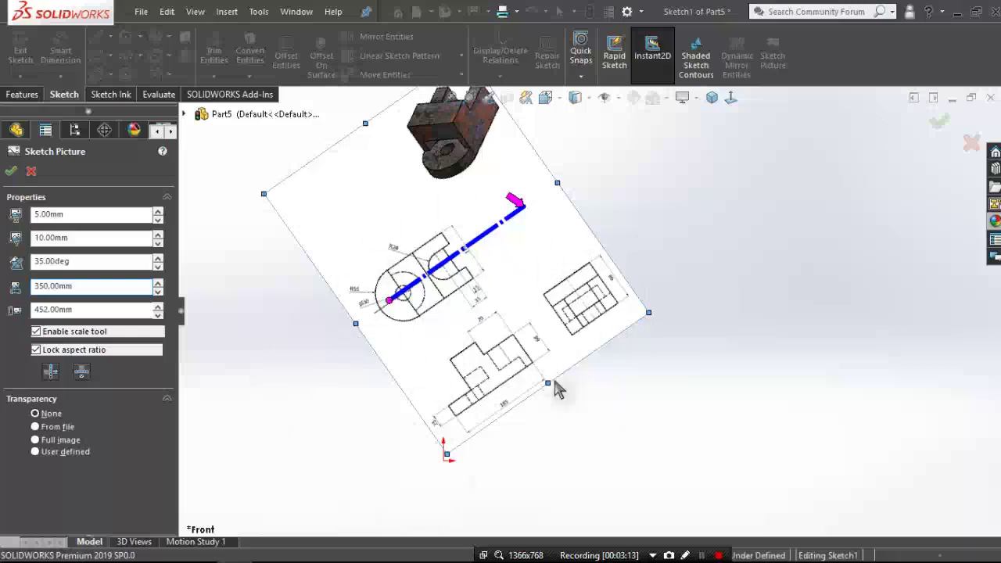
pyautogui.moveTo(92, 259); pyautogui.dragTo(4, 266)
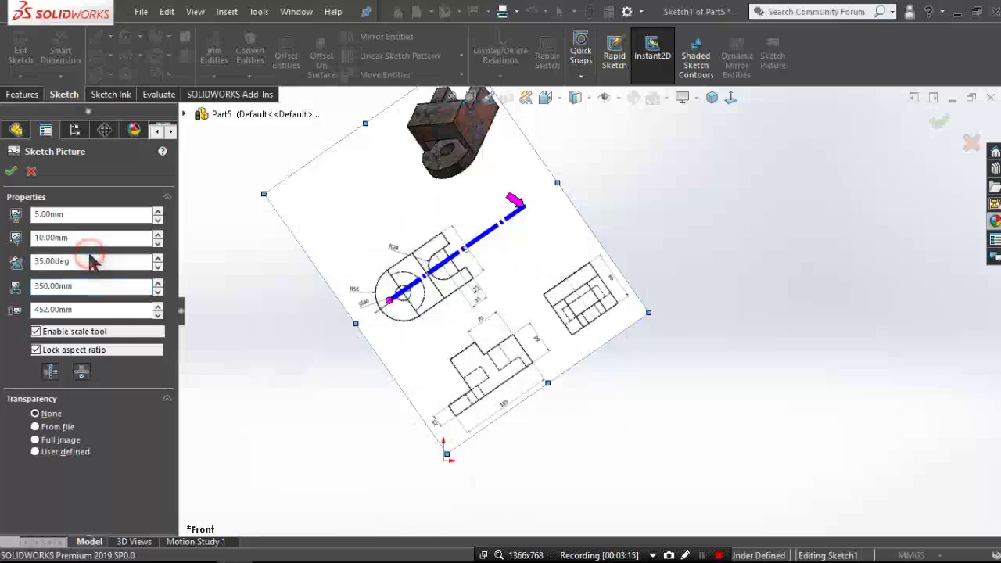
pyautogui.write('0')
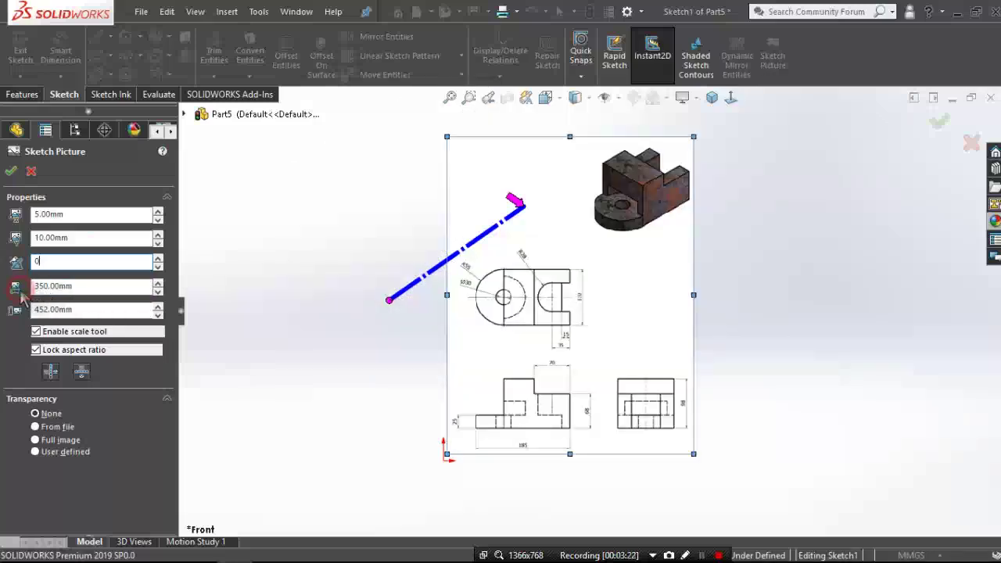
pyautogui.press('Tab')
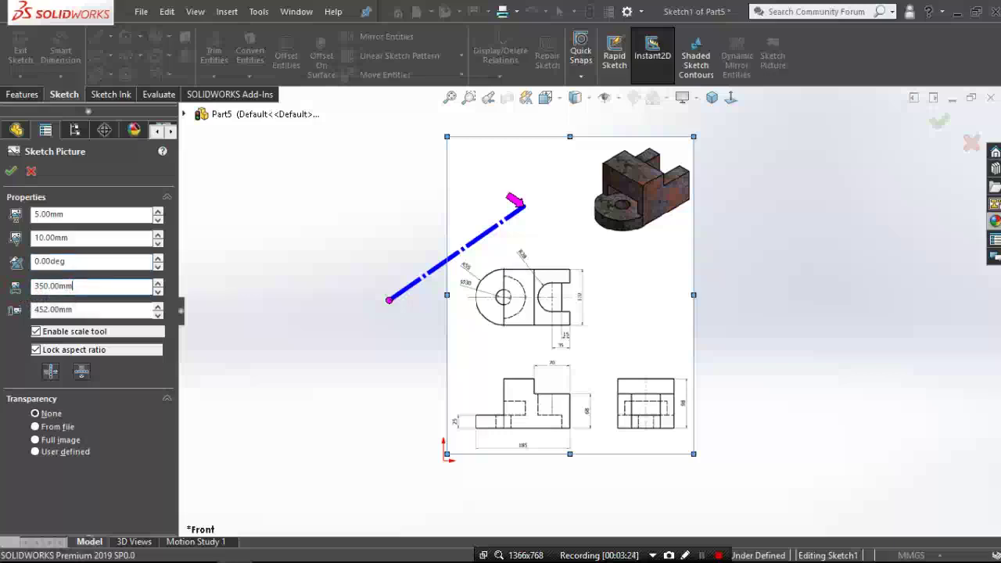
pyautogui.moveTo(75, 285); pyautogui.dragTo(37, 285)
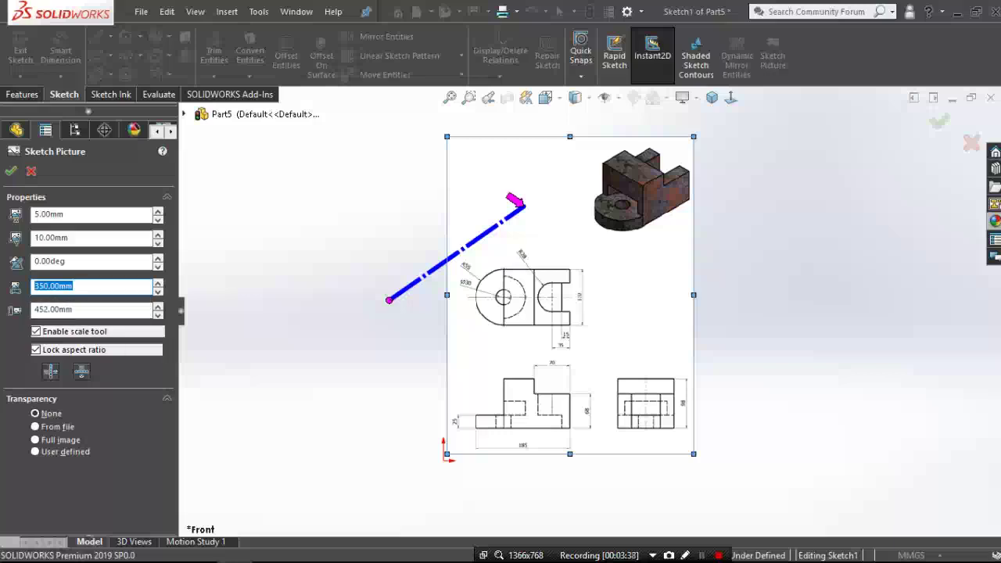
# Change the sketch picture width to 250 mm
pyautogui.scroll(2, 626, 313)
pyautogui.scroll(-1, 625, 313)
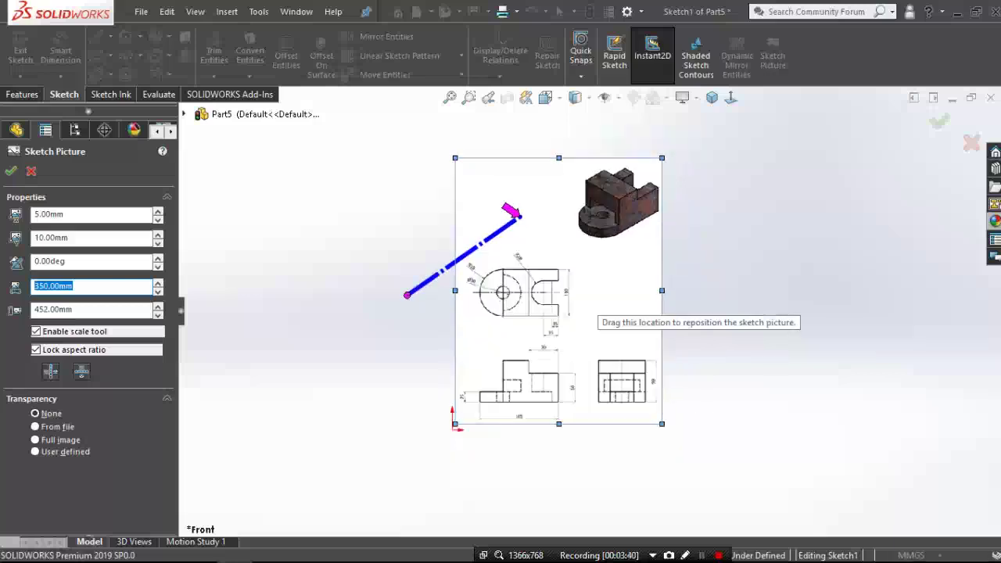
pyautogui.doubleClick(109, 284)
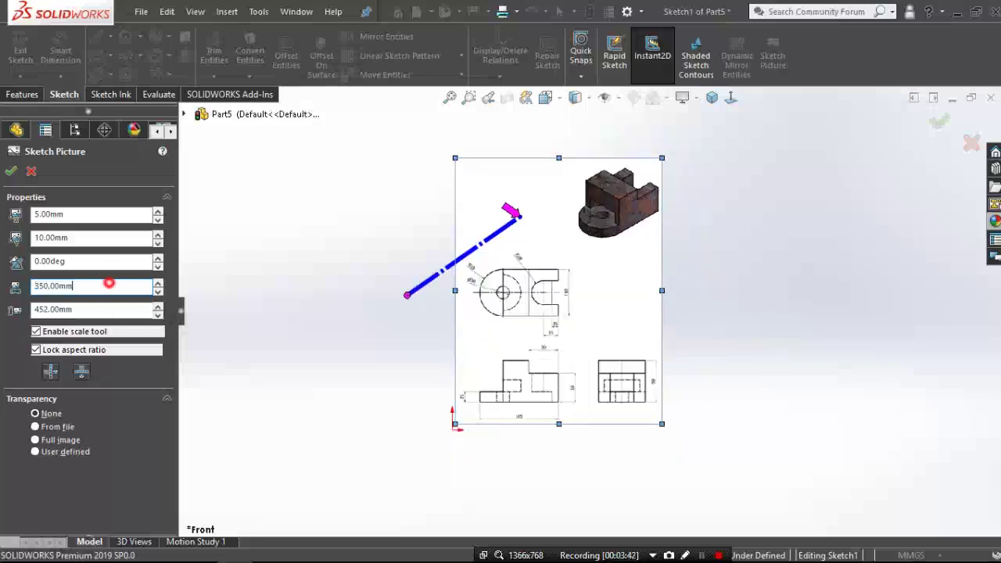
pyautogui.write('250')
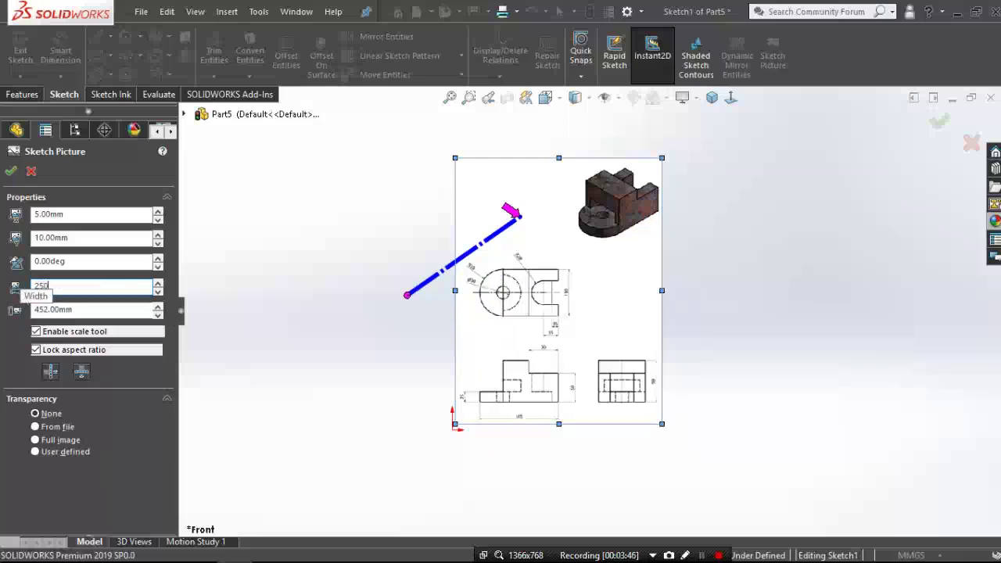
pyautogui.press('Tab')
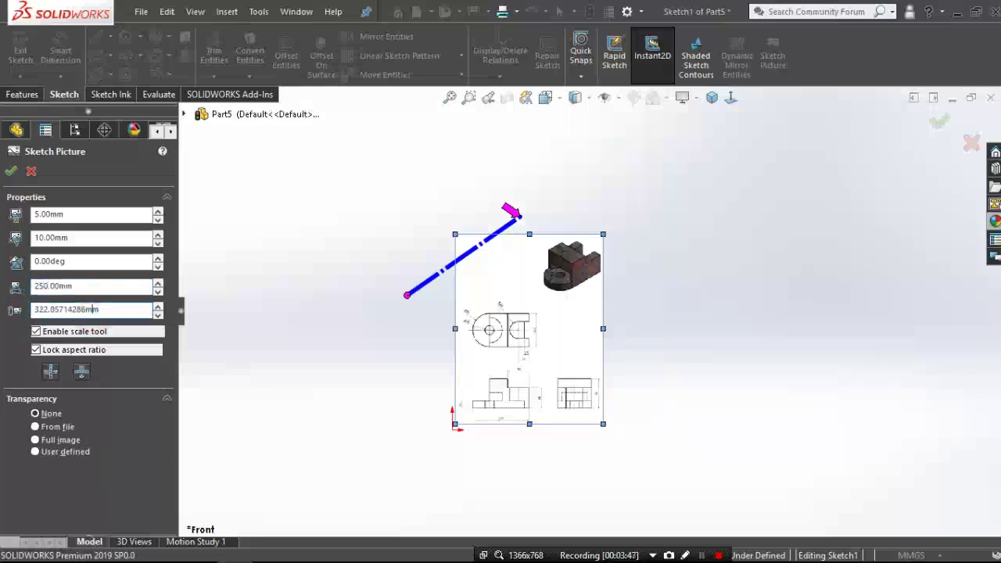
# With Lock aspect ratio on, set the picture height to 340 mm
pyautogui.doubleClick(112, 310)
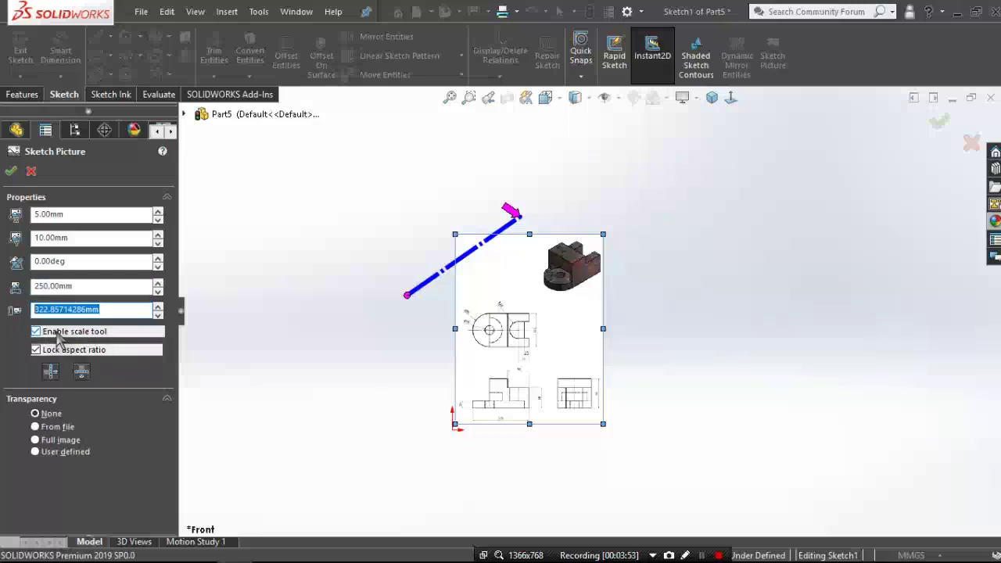
pyautogui.click(36, 350)
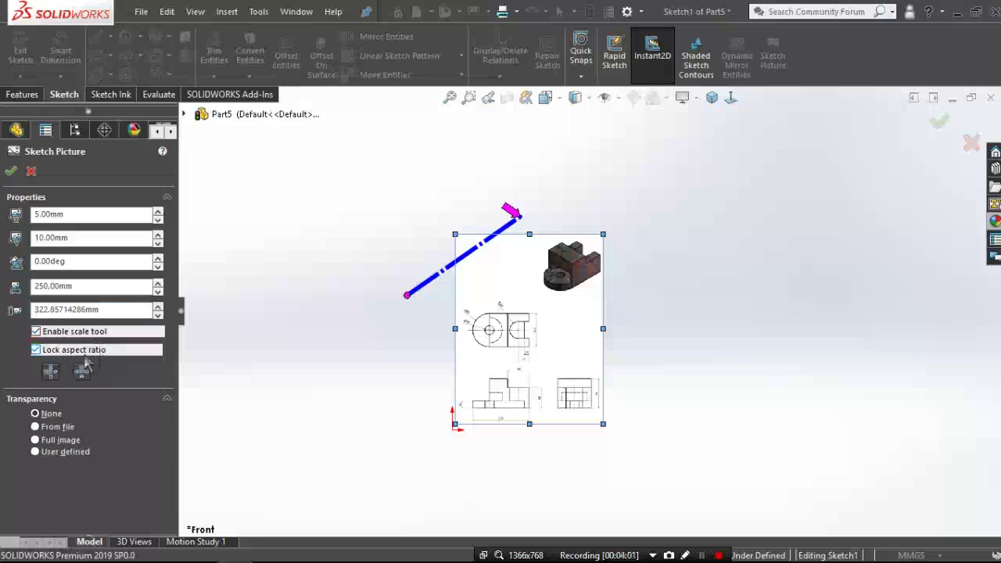
pyautogui.click(36, 351)
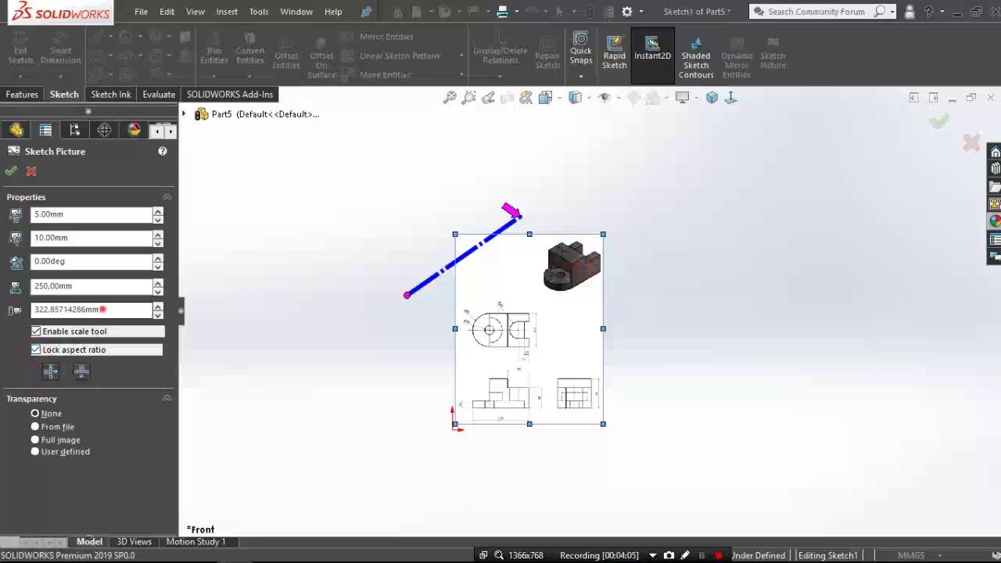
pyautogui.click(101, 309)
pyautogui.write('34')
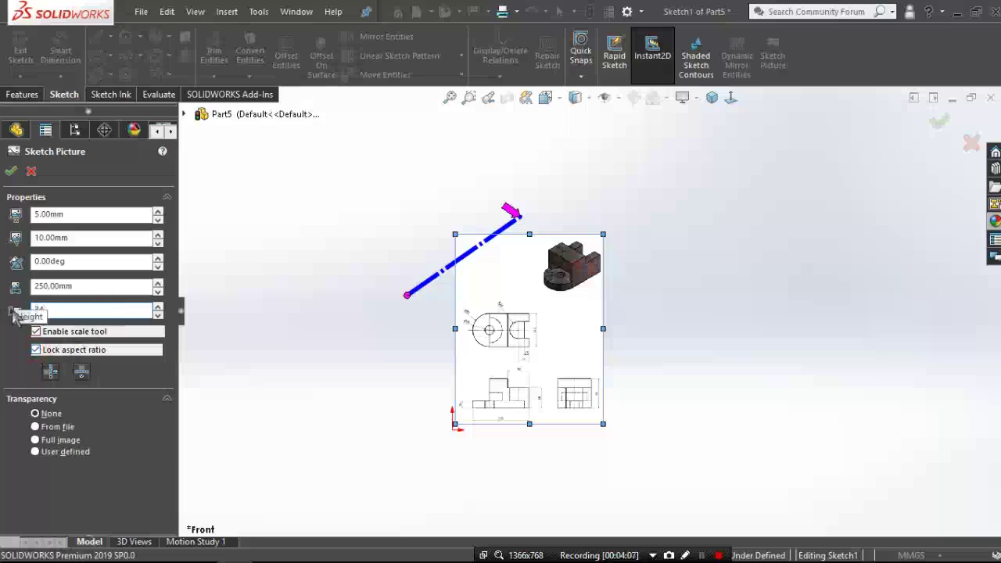
pyautogui.write('0')
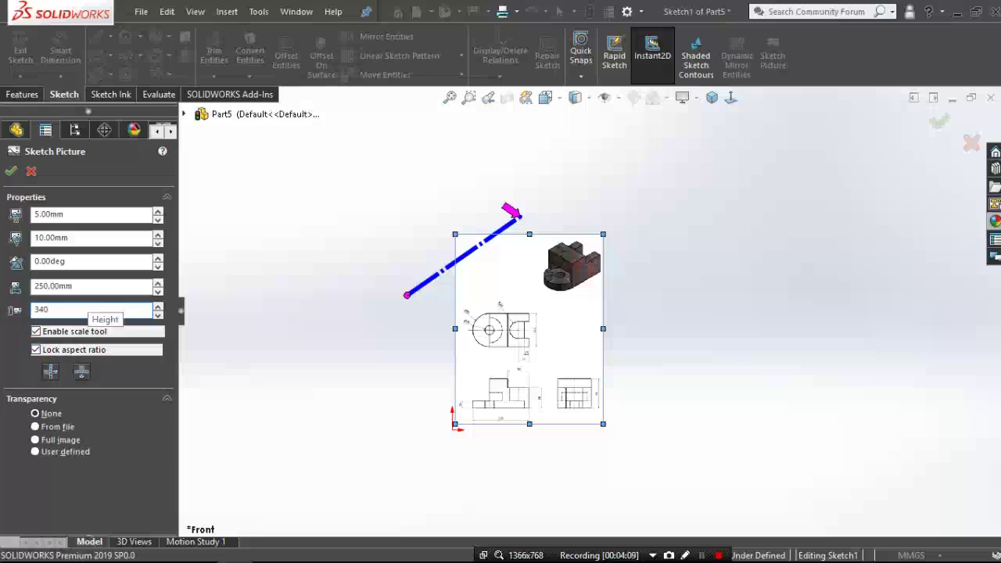
pyautogui.press('Return')
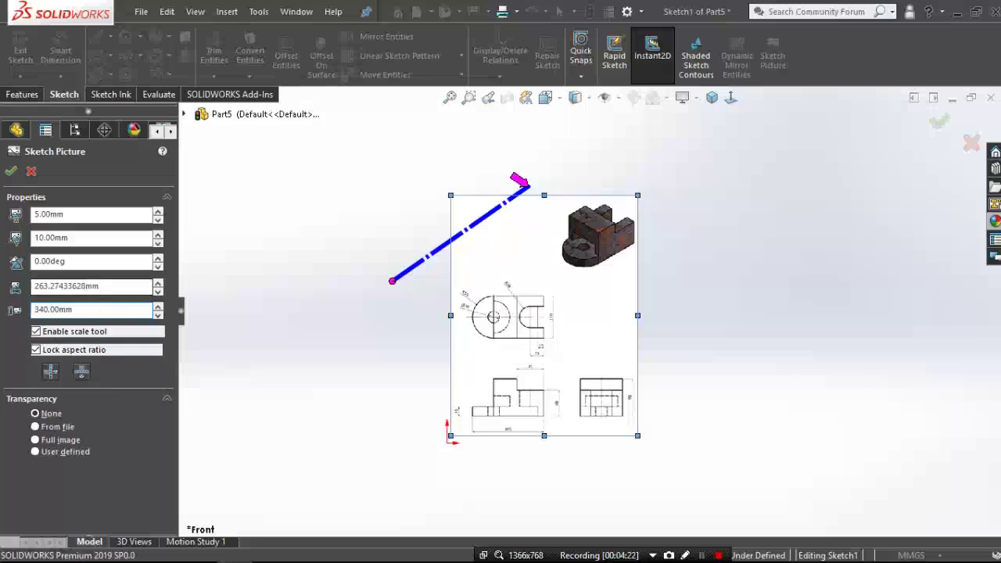
# Turn off Lock aspect ratio and size the picture to 500 mm high by 350 mm wide
pyautogui.click(100, 286)
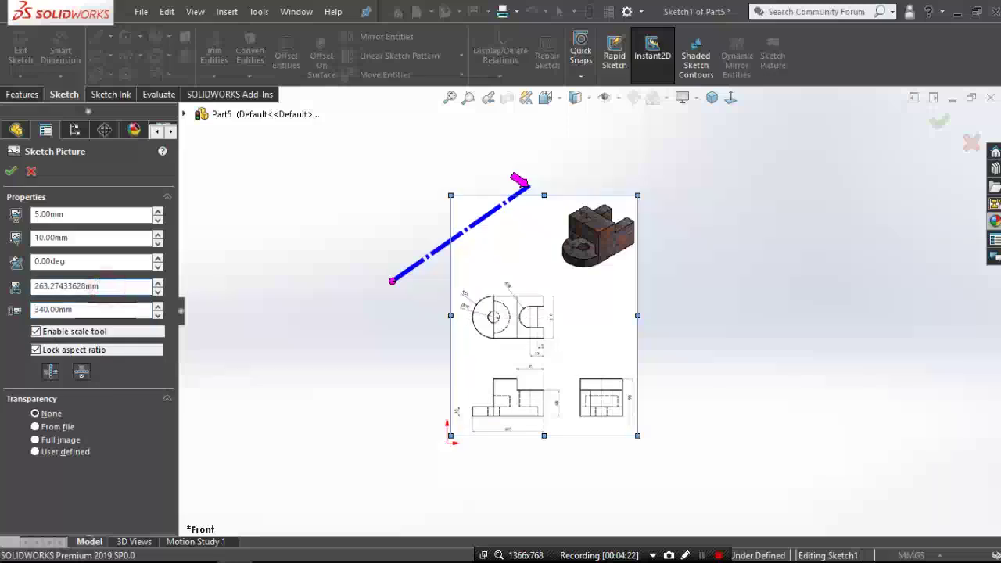
pyautogui.click(36, 351)
pyautogui.doubleClick(82, 310)
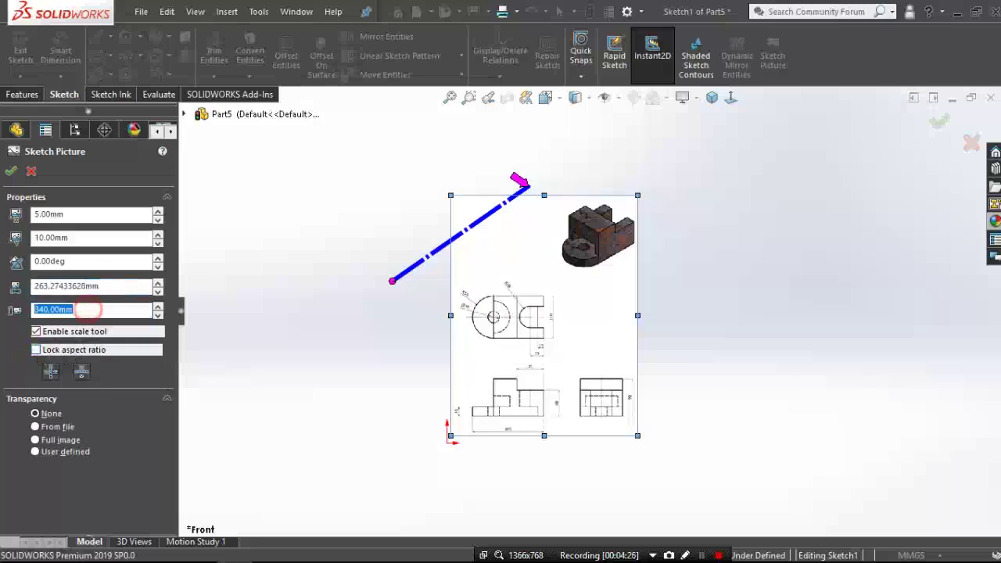
pyautogui.write('50')
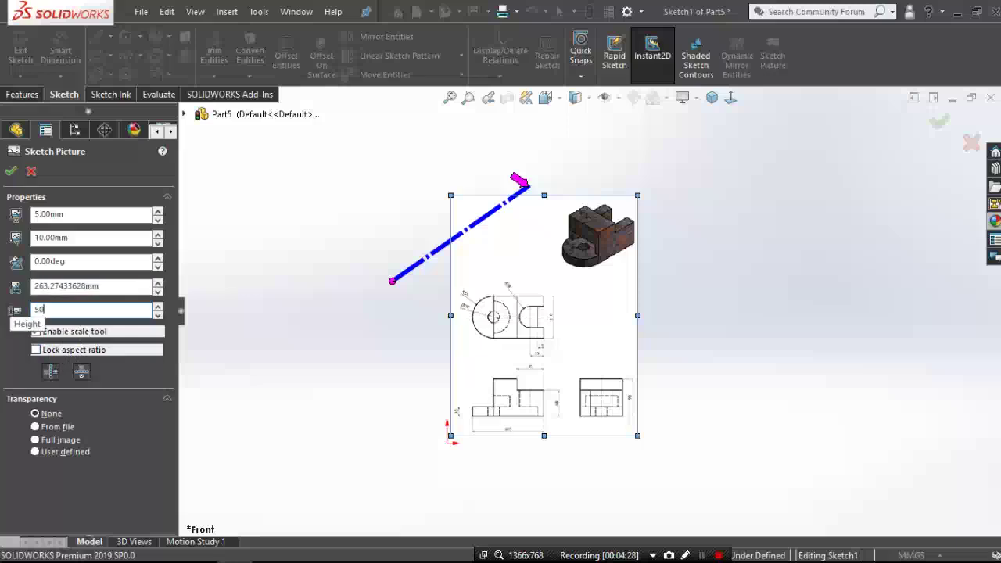
pyautogui.write('0')
pyautogui.click(105, 291)
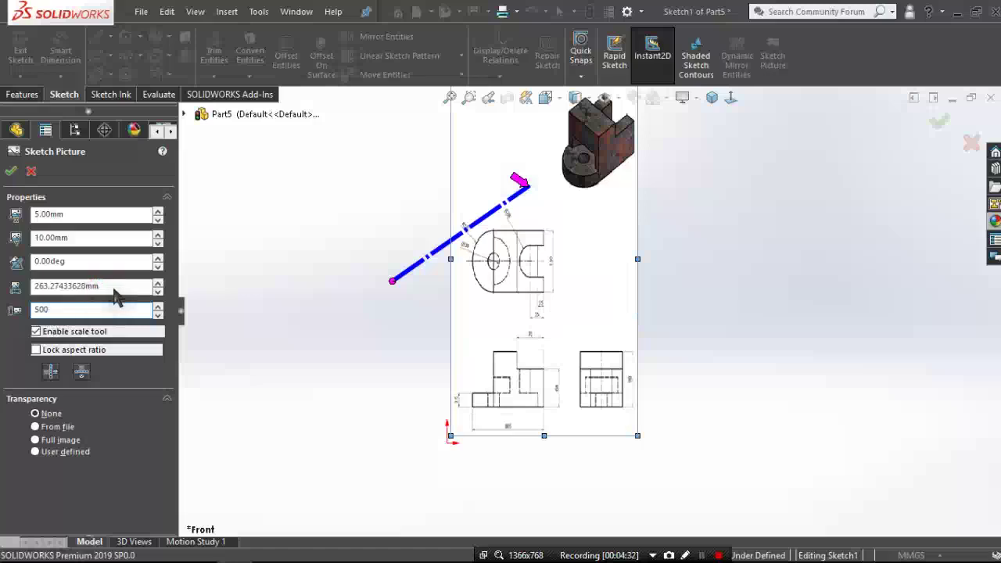
pyautogui.click(114, 288)
pyautogui.click(102, 286)
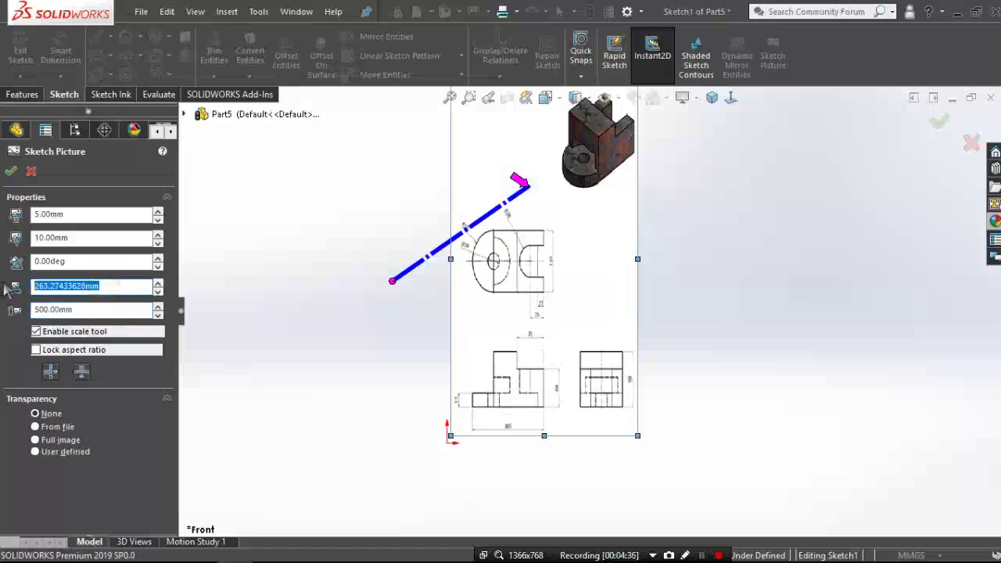
pyautogui.write('350')
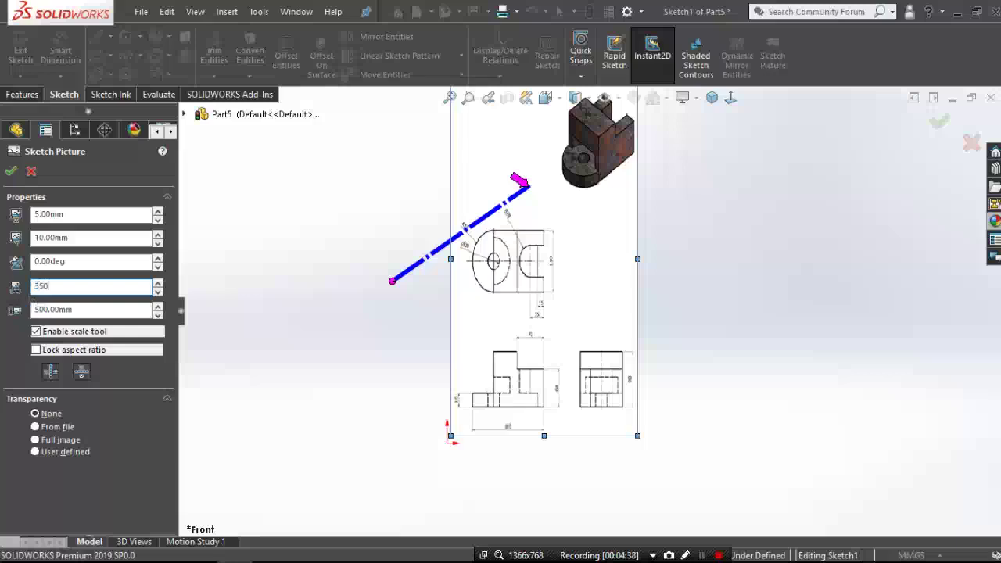
pyautogui.press('Return')
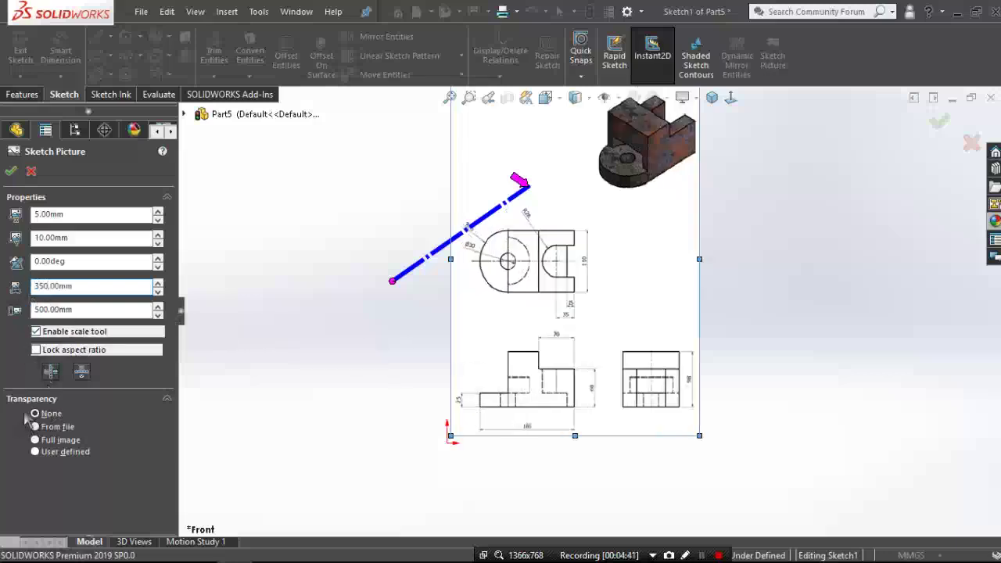
pyautogui.scroll(1, 591, 308)
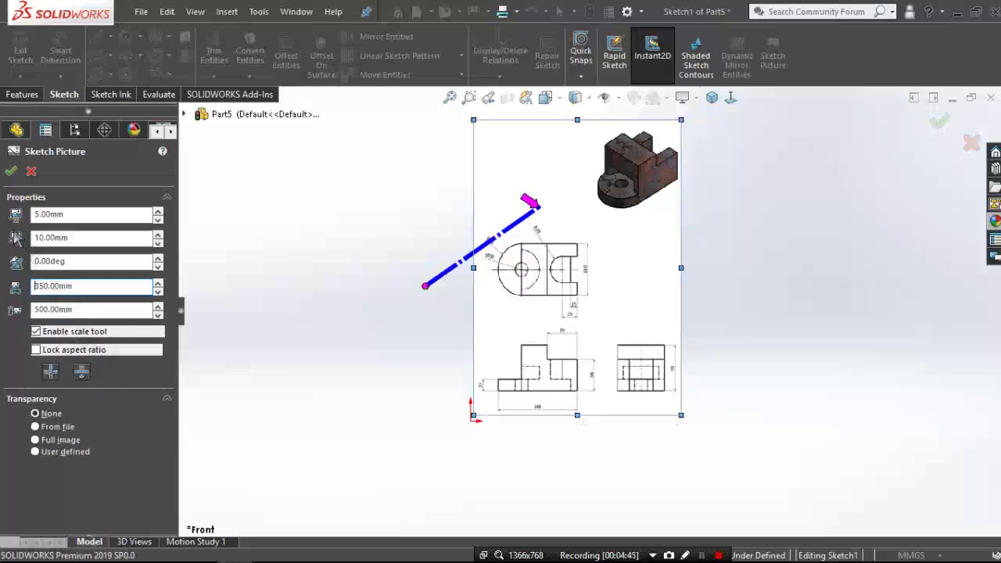
# Accept Sketch Picture1, then cancel a second Sketch Picture file dialog
pyautogui.click(11, 176)
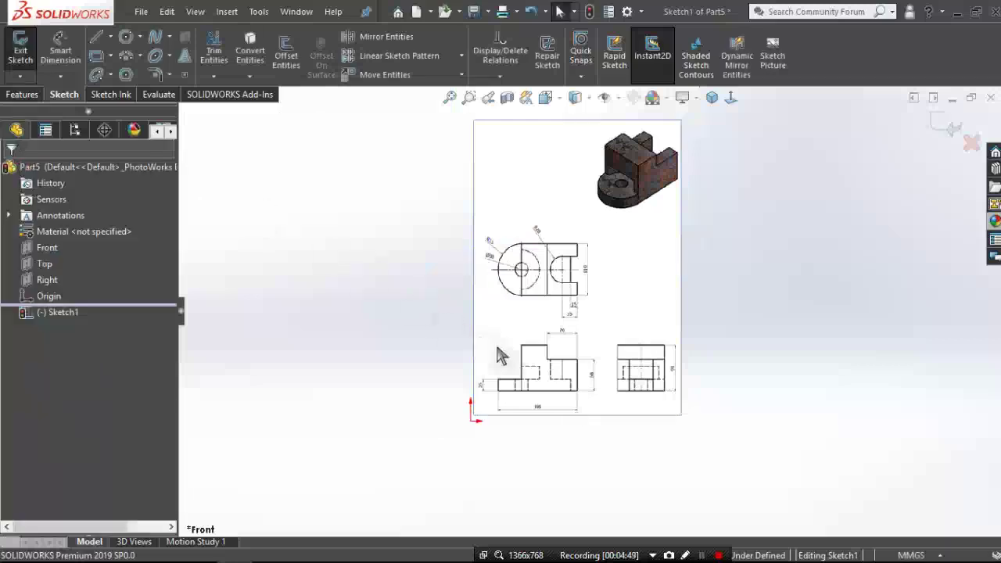
pyautogui.click(773, 69)
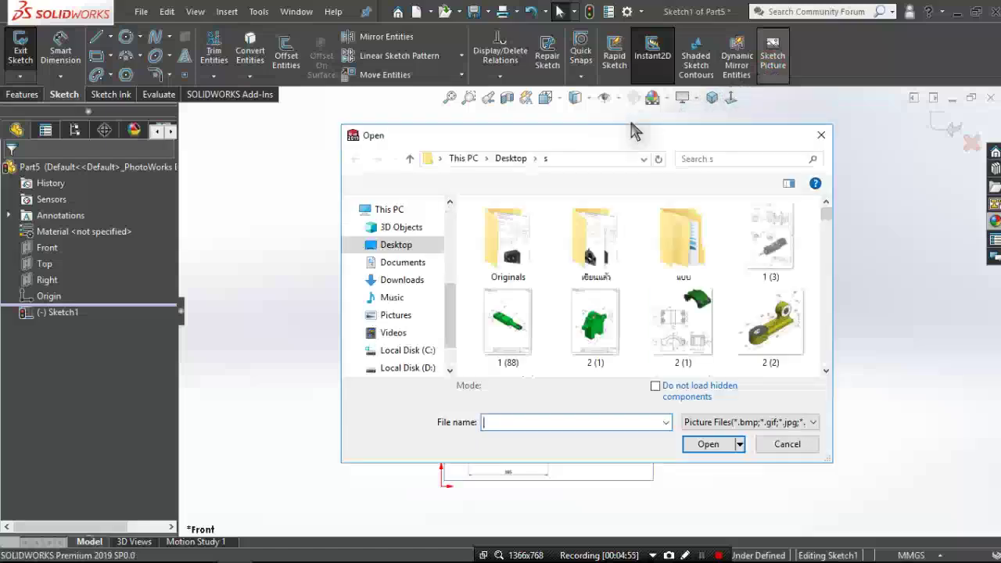
pyautogui.click(821, 137)
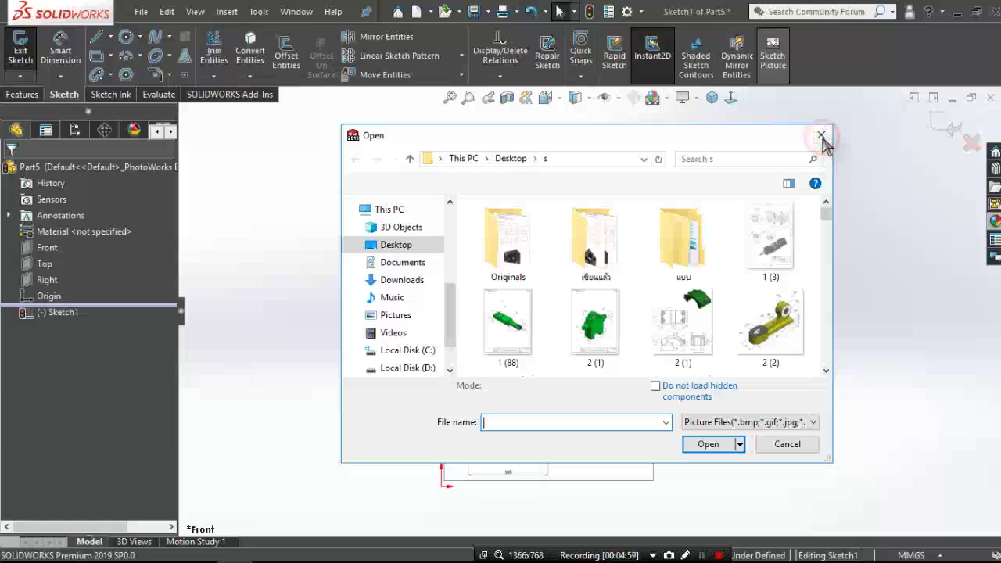
pyautogui.click(750, 178)
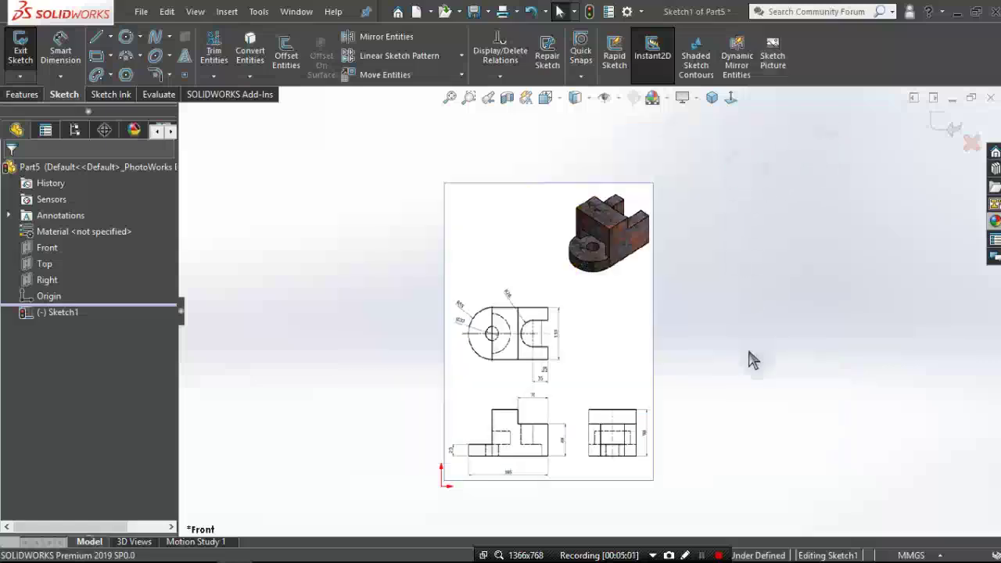
# Browse the Tools > Sketch Tools commands and close the menu without choosing one
pyautogui.click(259, 14)
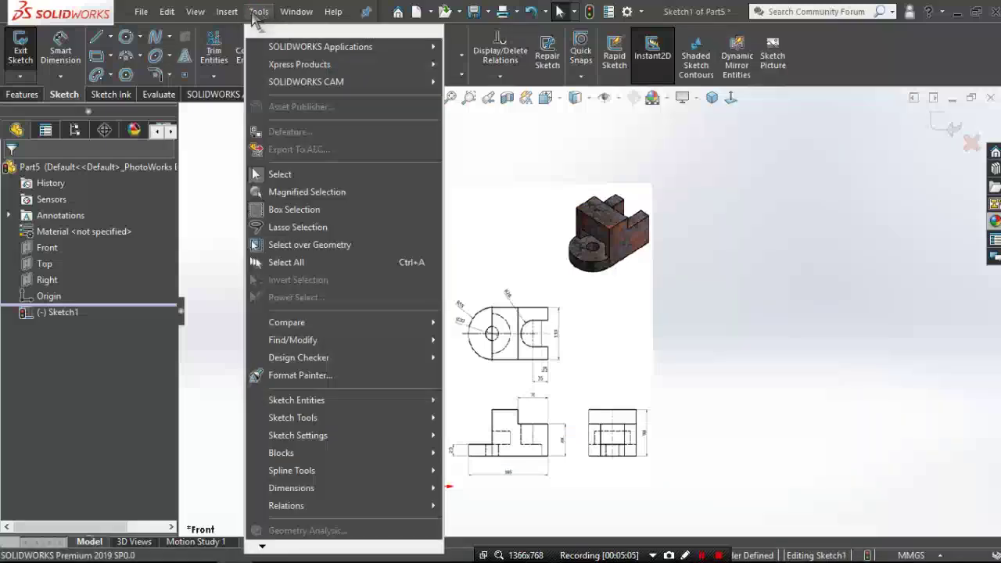
pyautogui.click(318, 420)
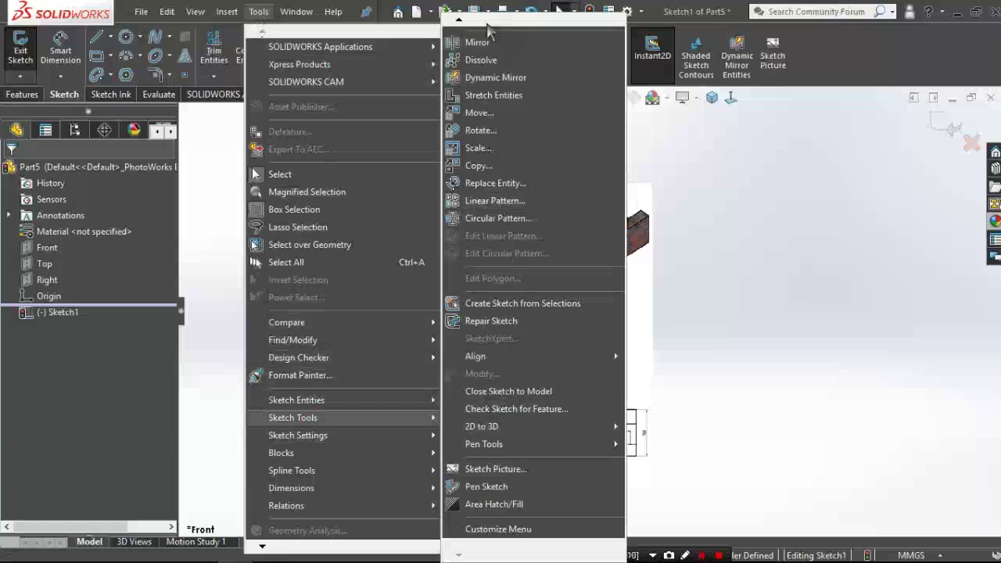
pyautogui.scroll(3, 539, 383)
pyautogui.scroll(3, 547, 344)
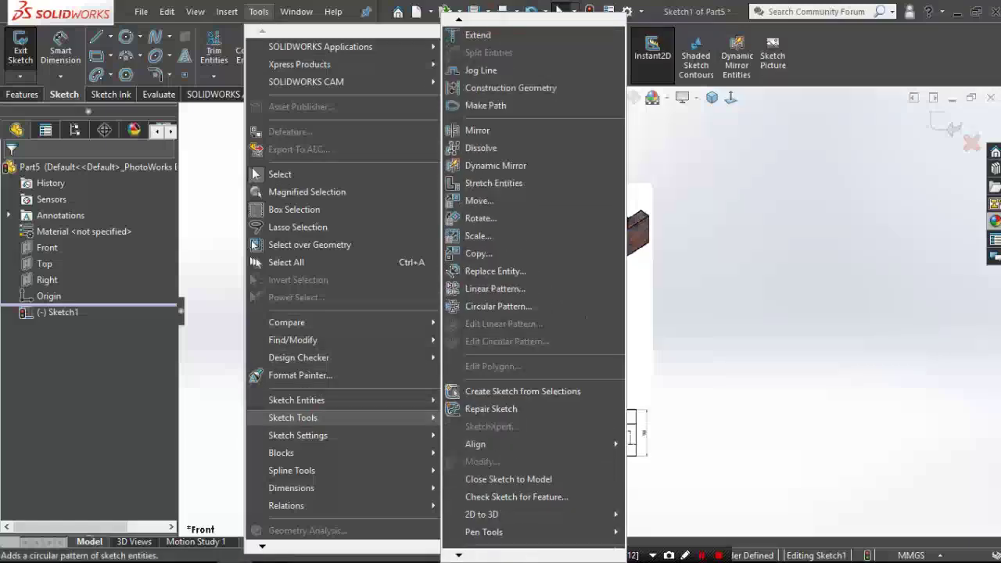
pyautogui.scroll(-3, 500, 500)
pyautogui.scroll(-2, 493, 523)
pyautogui.scroll(-1, 491, 530)
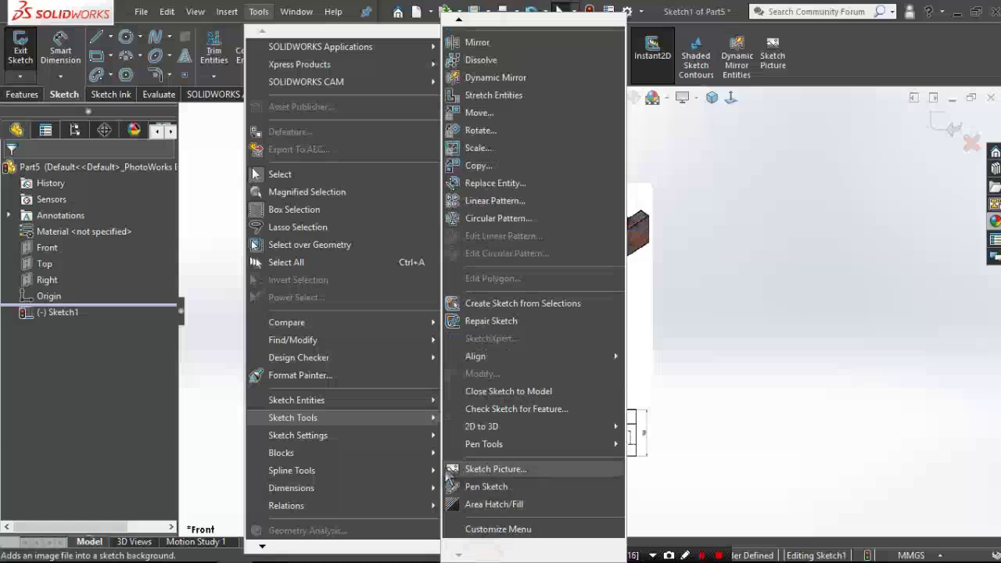
pyautogui.click(738, 399)
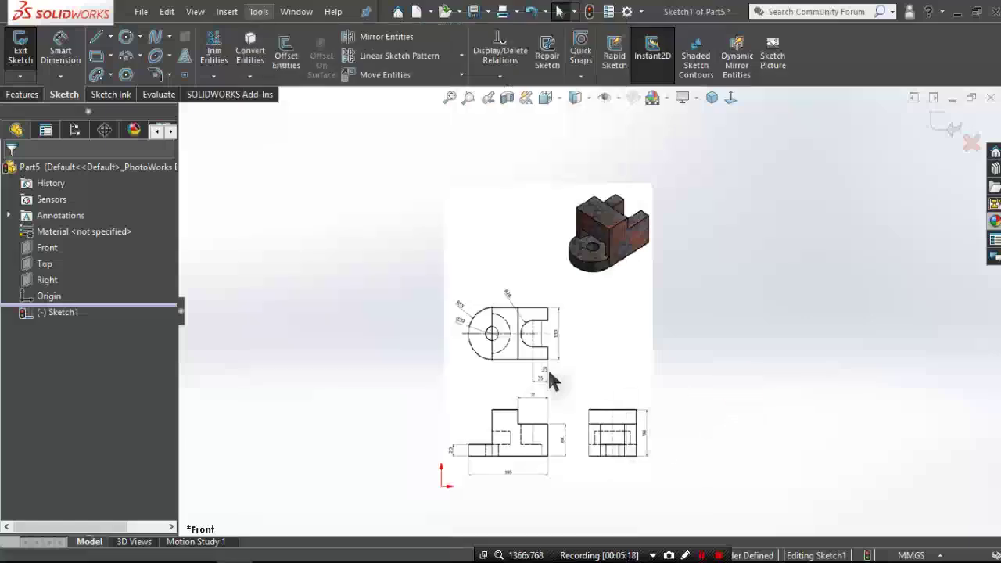
pyautogui.scroll(-2, 469, 461)
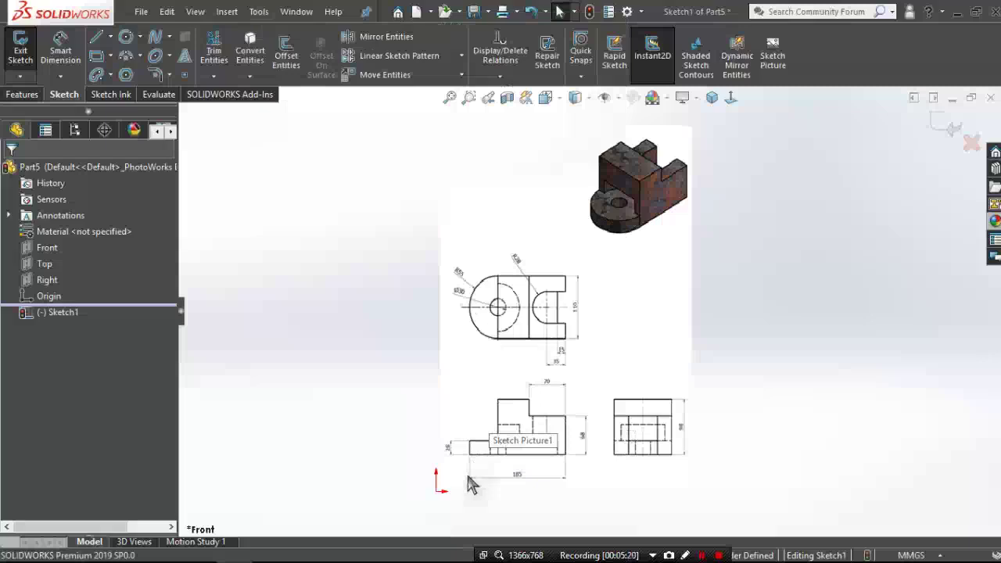